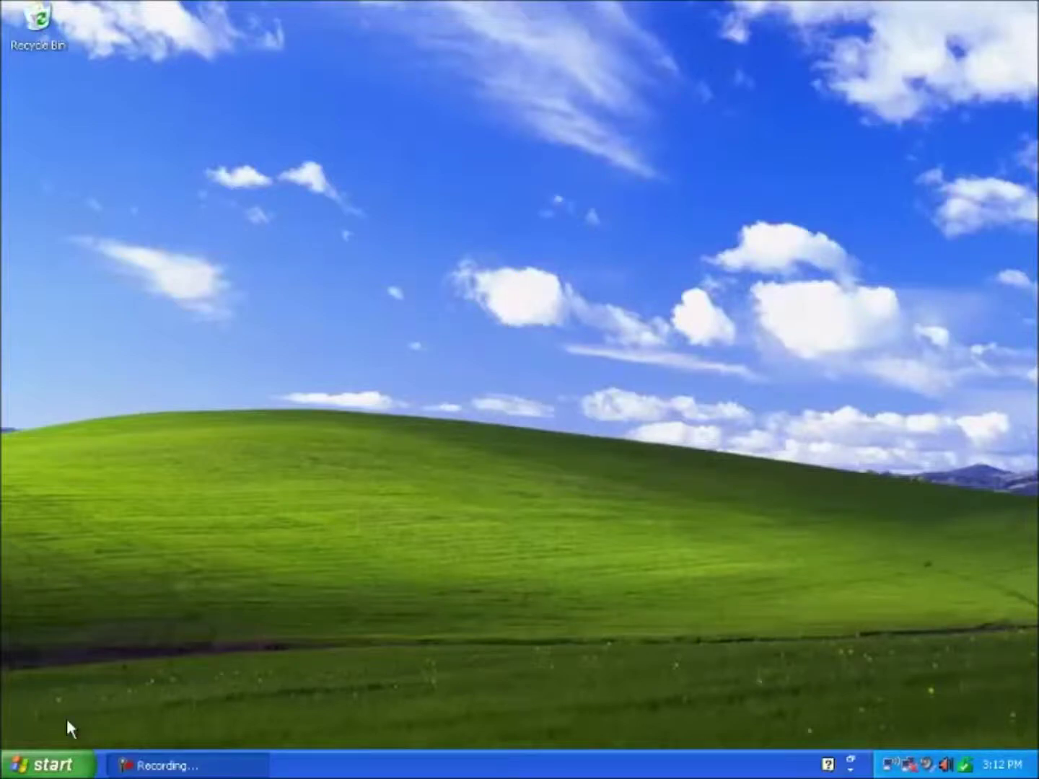
Open Control Panel's Performance and Maintenance category from the Start menu.
left_click(53, 758)
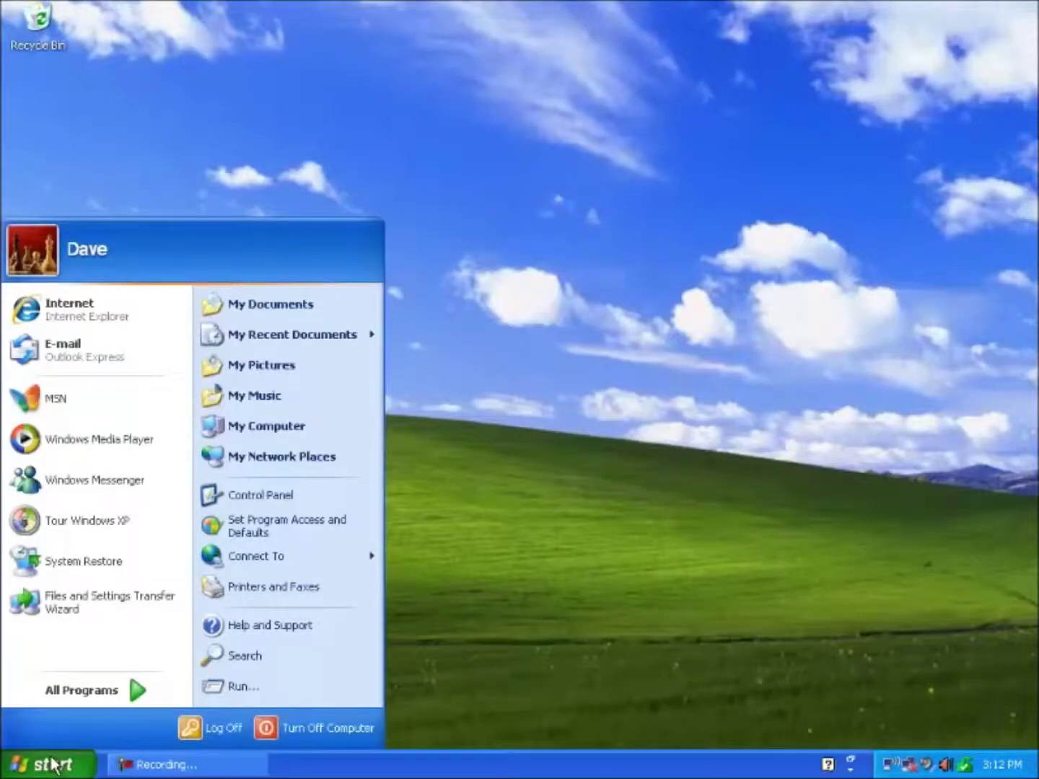
left_click(239, 497)
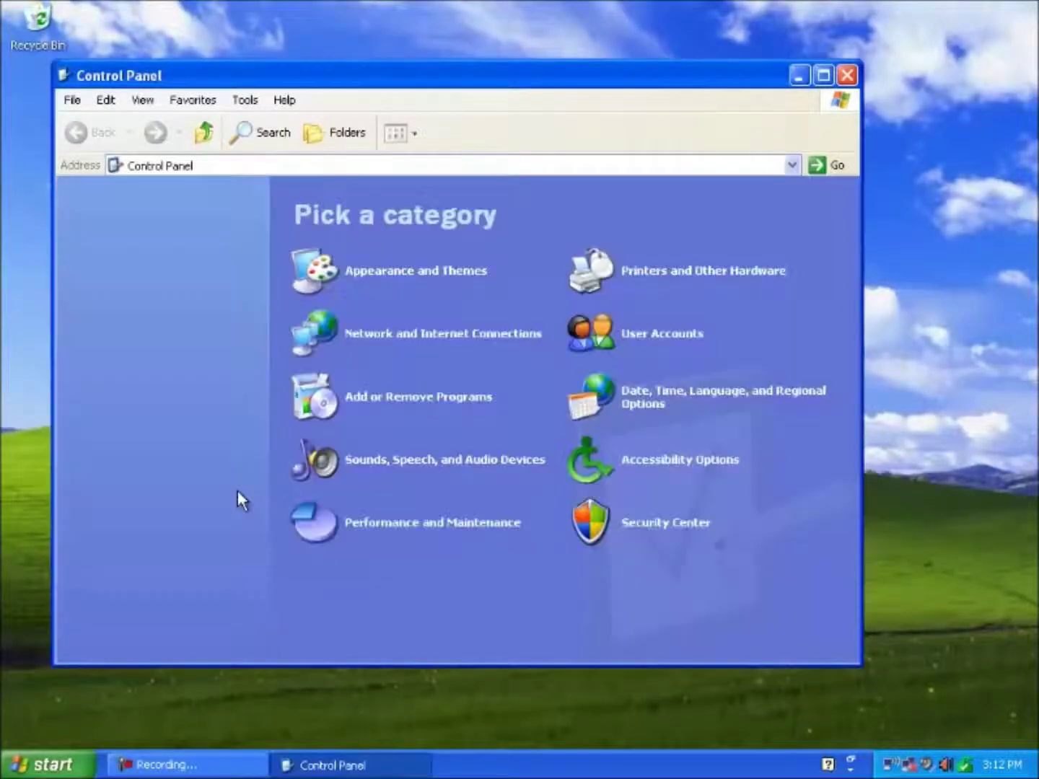
left_click(440, 531)
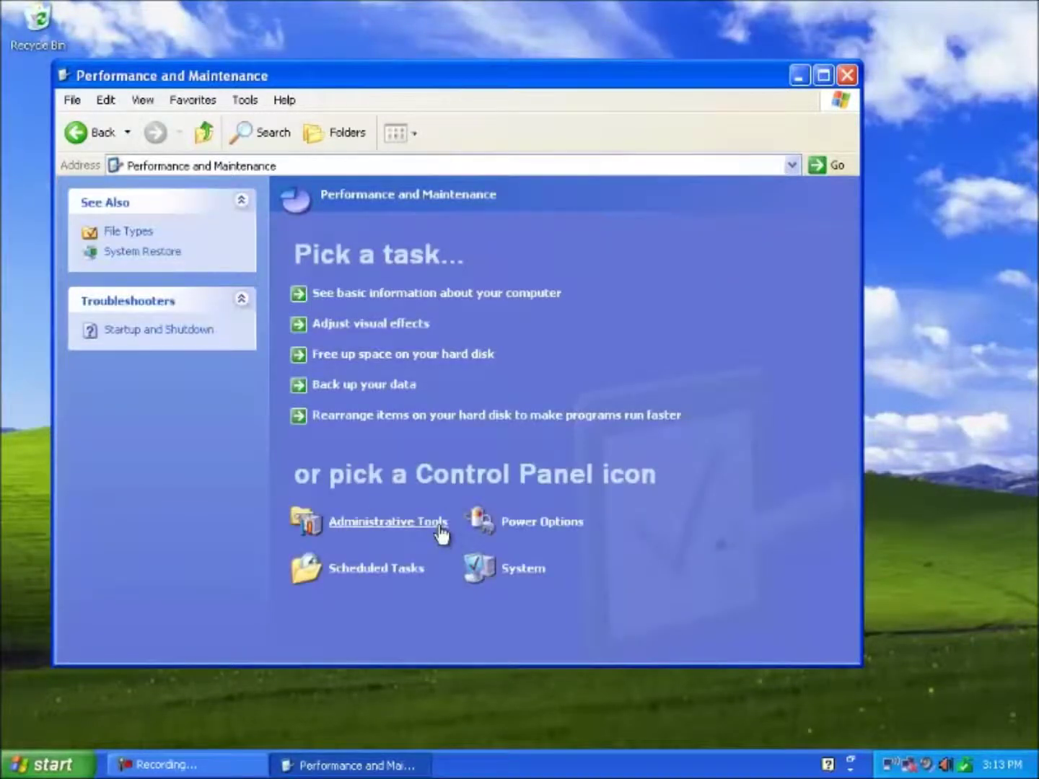
Open Device Manager from System Properties' Hardware tab, then close it again.
left_click(515, 571)
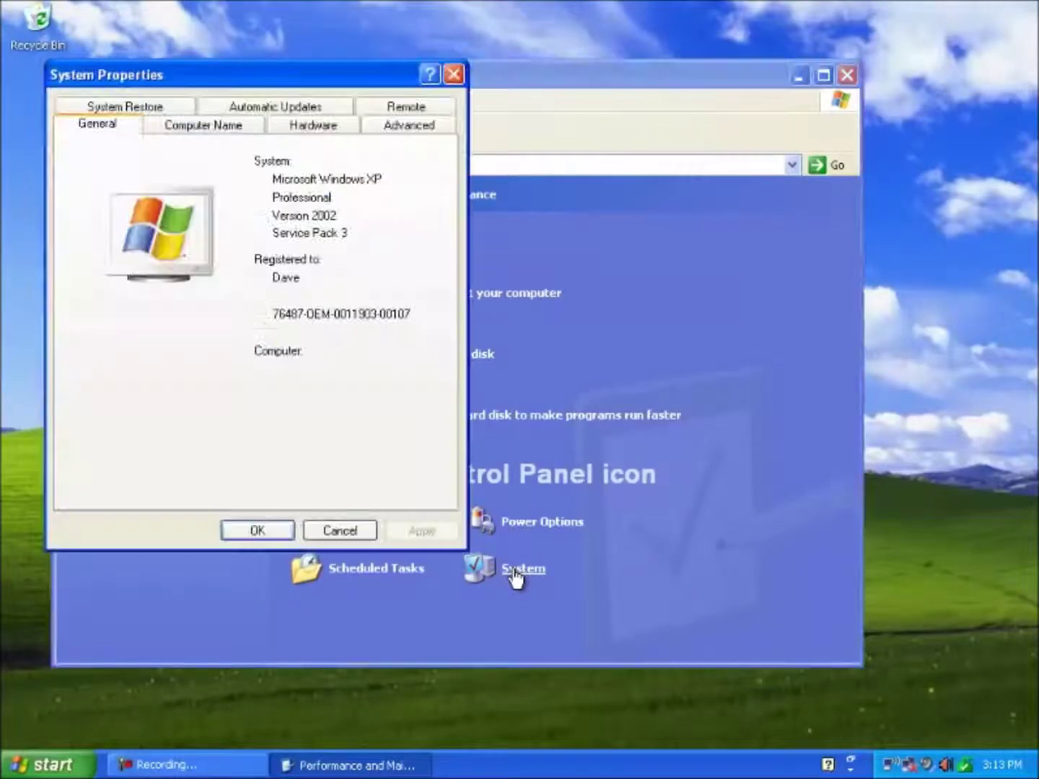
left_click(312, 125)
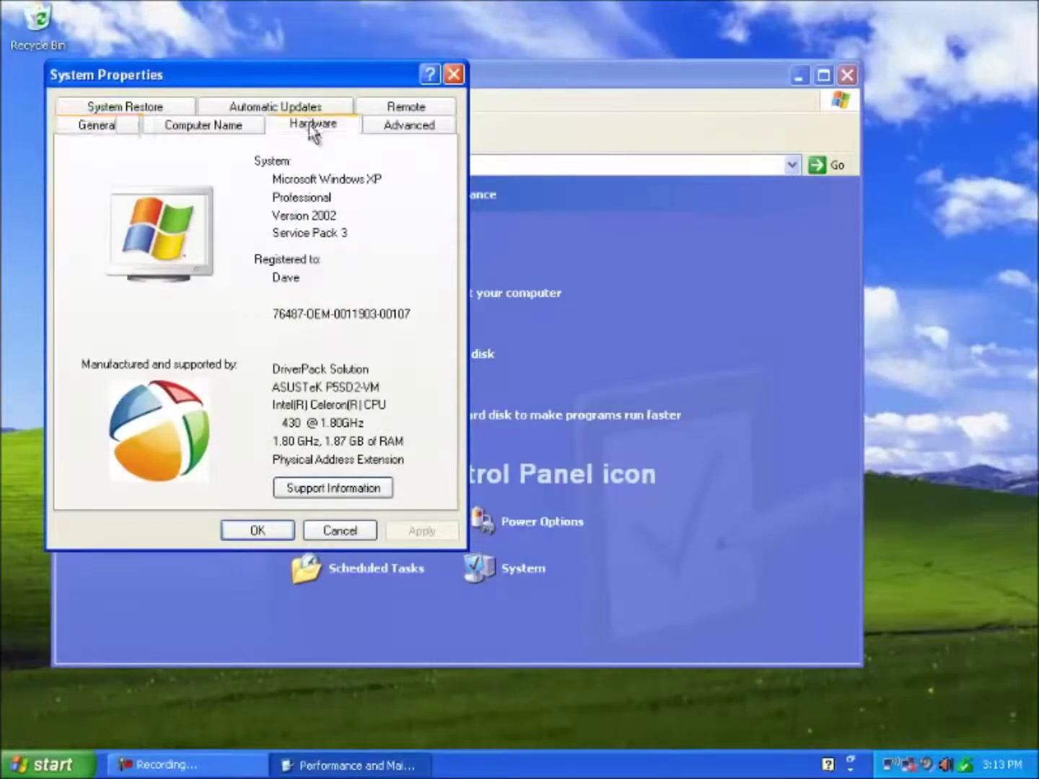
left_click(354, 234)
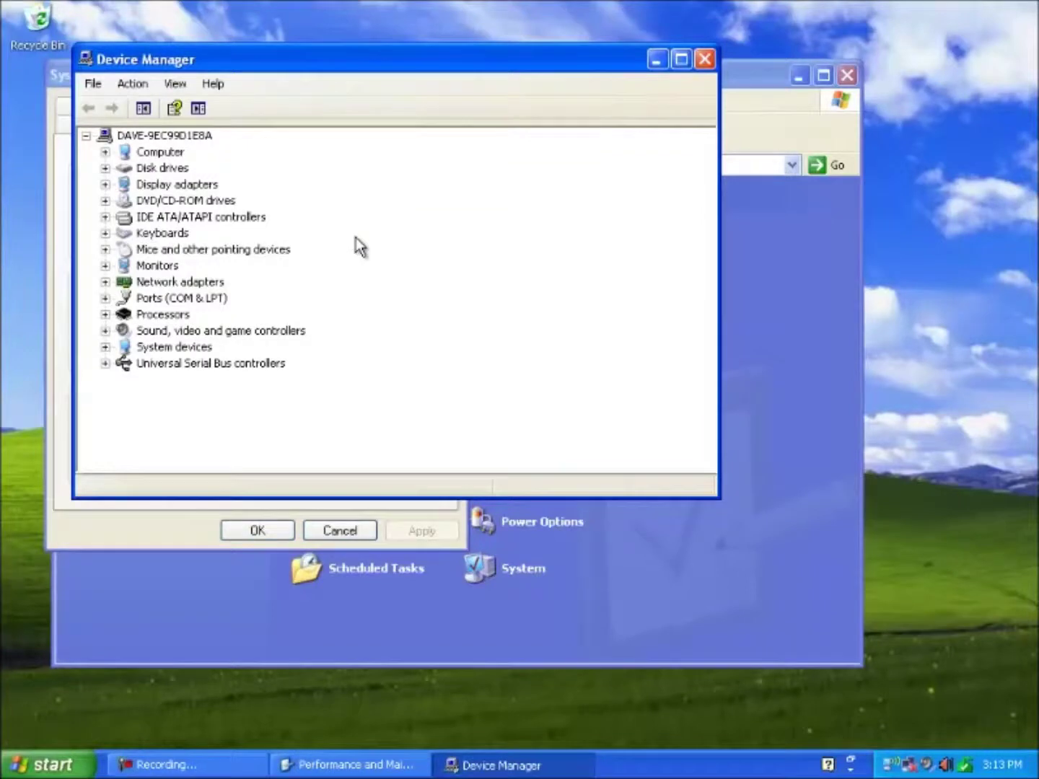
left_click(704, 58)
Close System Properties and Control Panel, then reopen Device Manager through My Computer's Properties, Hardware tab.
left_click(452, 75)
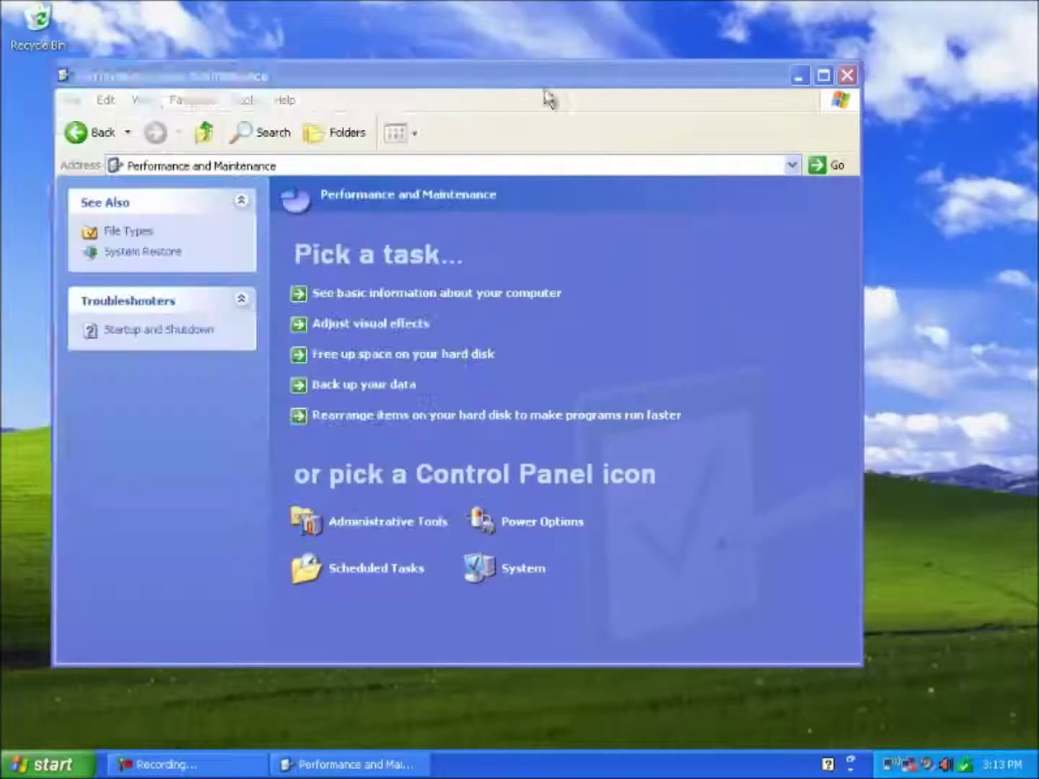
left_click(844, 76)
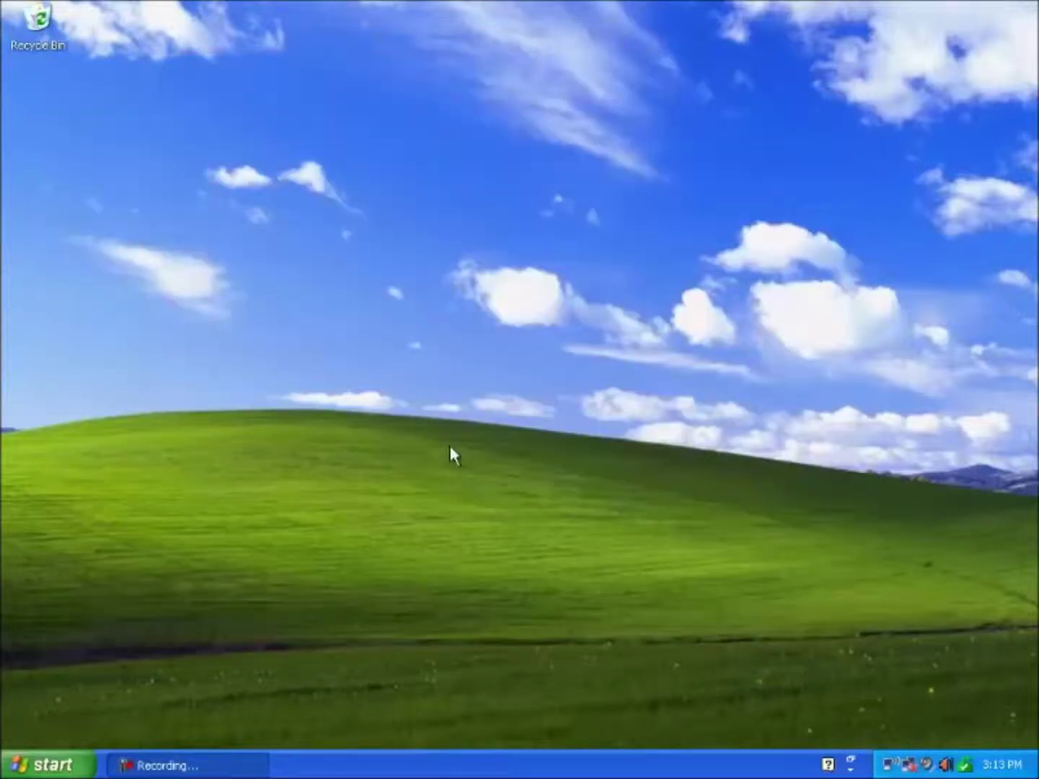
left_click(42, 769)
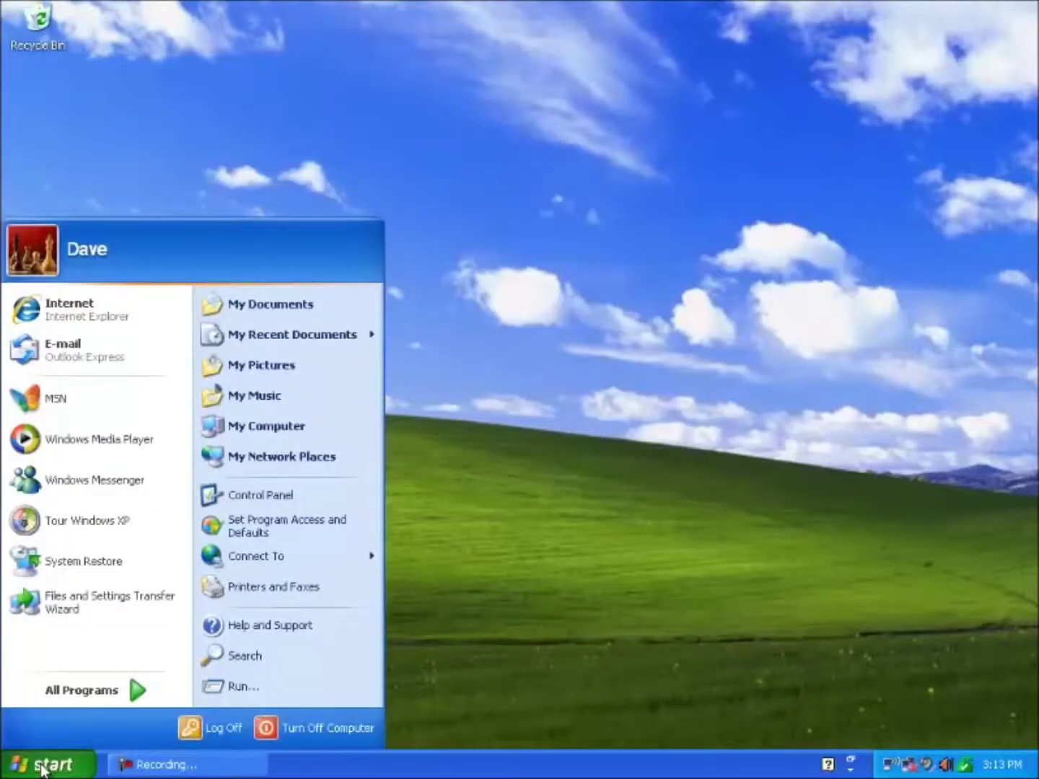
right_click(231, 430)
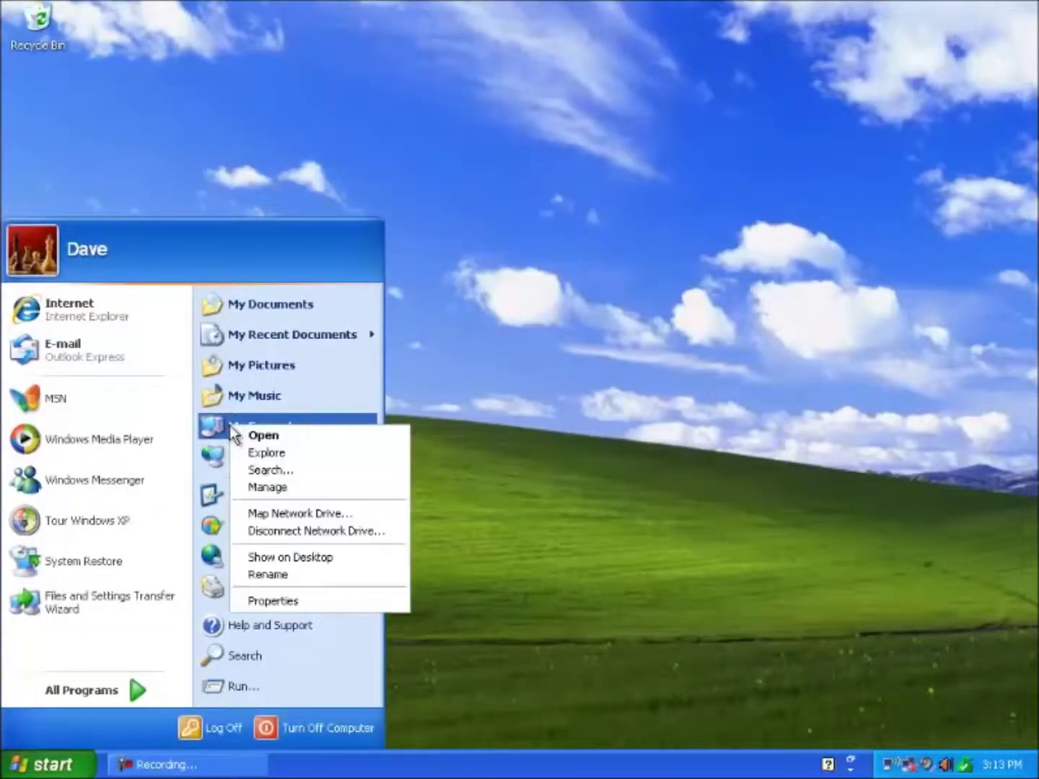
left_click(287, 601)
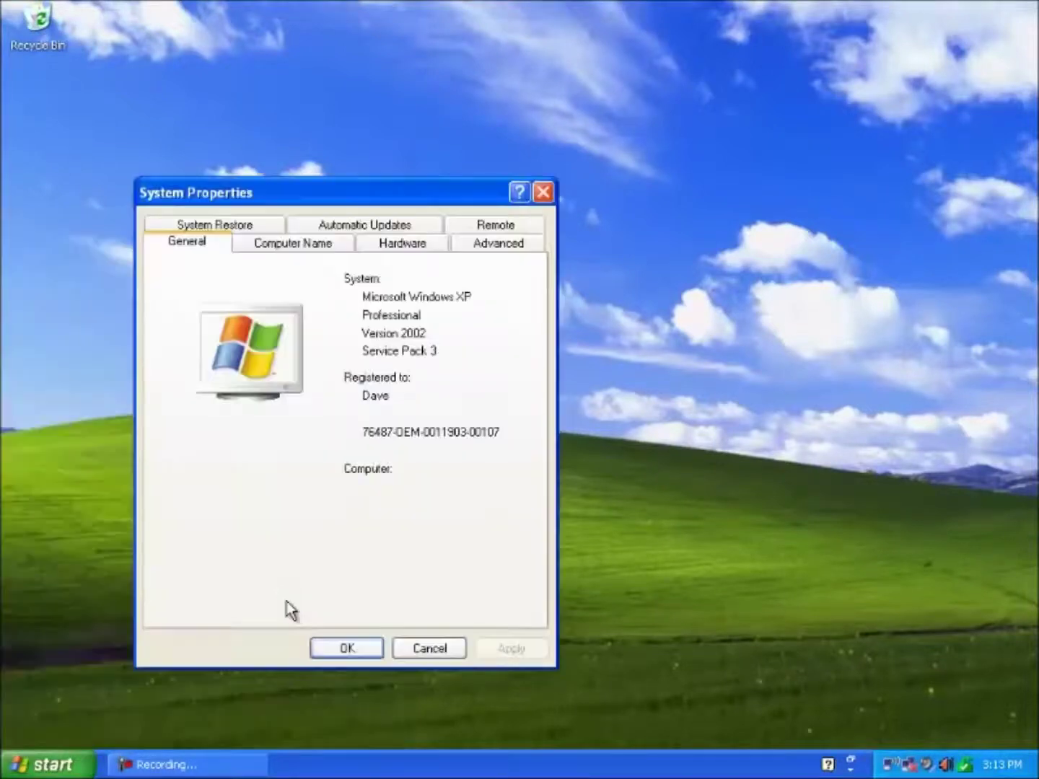
left_click(393, 246)
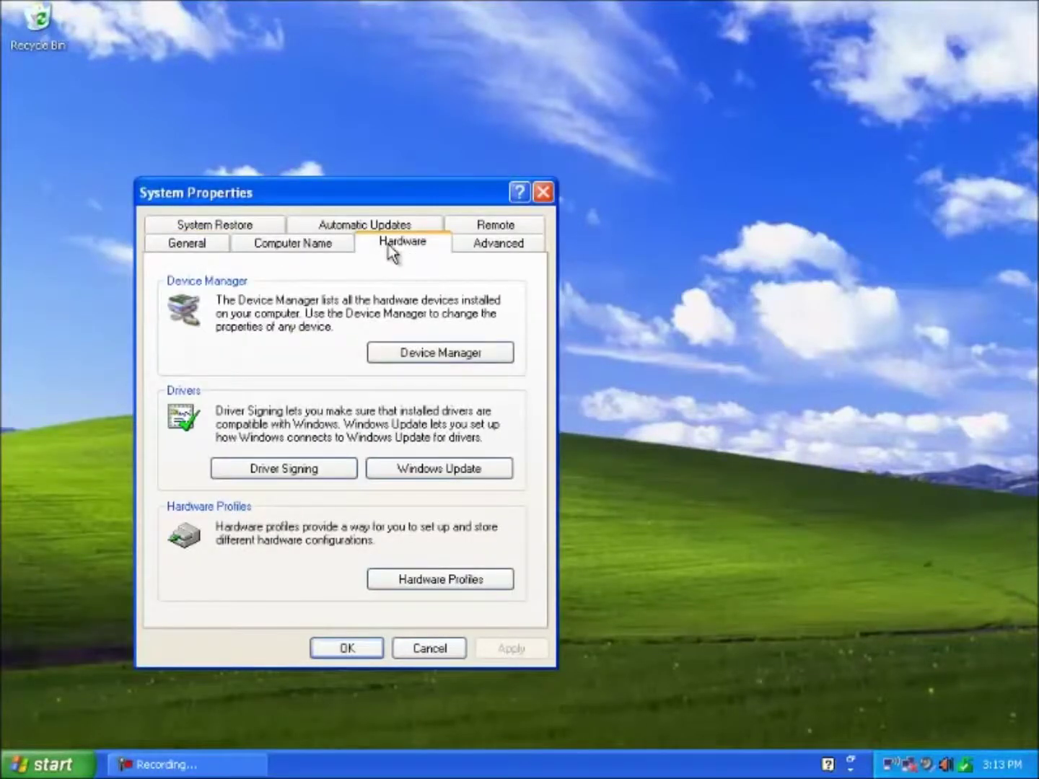
left_click(446, 352)
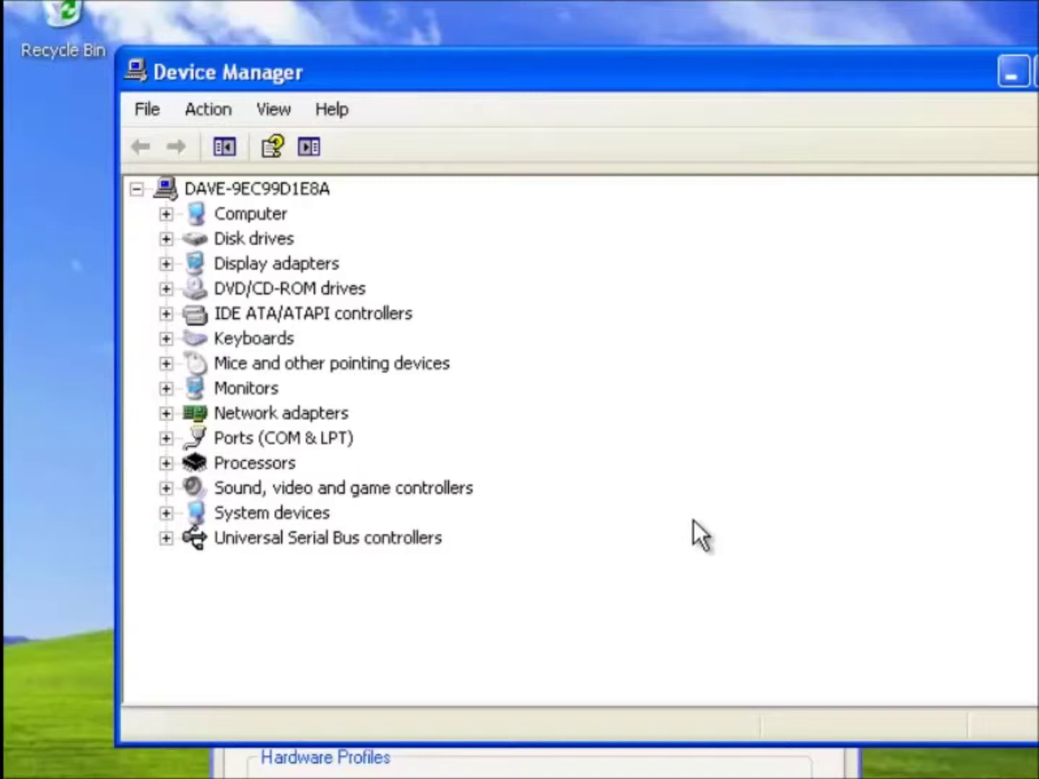
Expand Computer, Disk drives, Display adapters and DVD/CD-ROM drives, and select the LITE-ON COMBO SOHC-5236K drive.
double_click(260, 215)
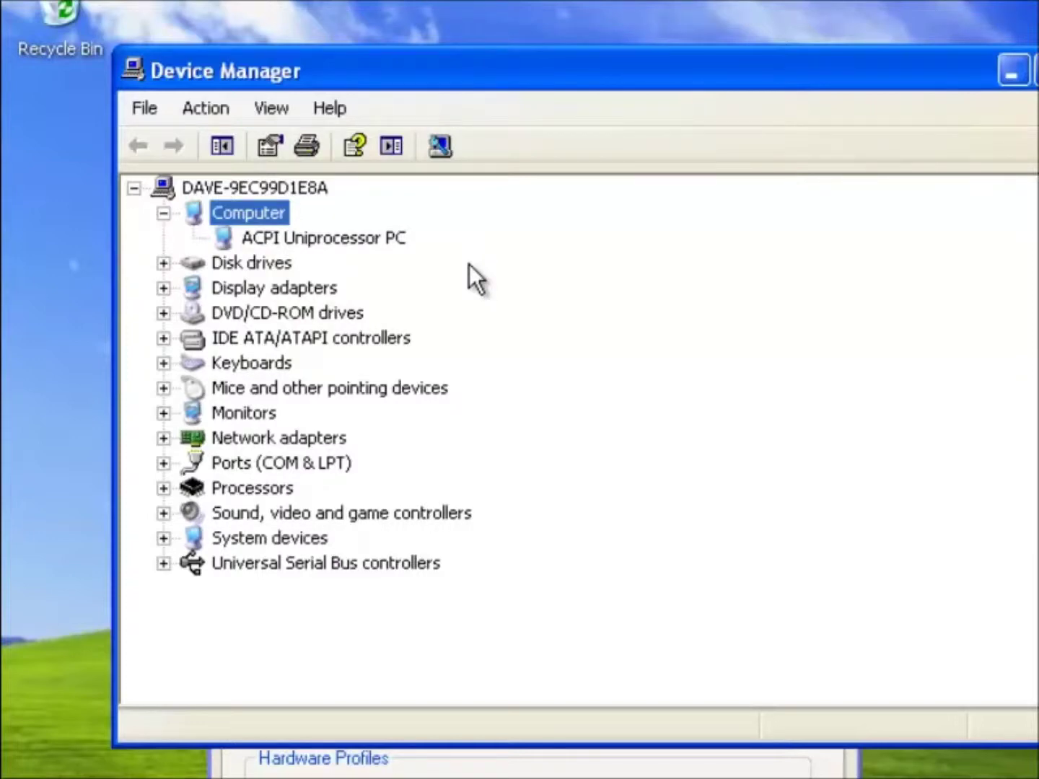
double_click(250, 264)
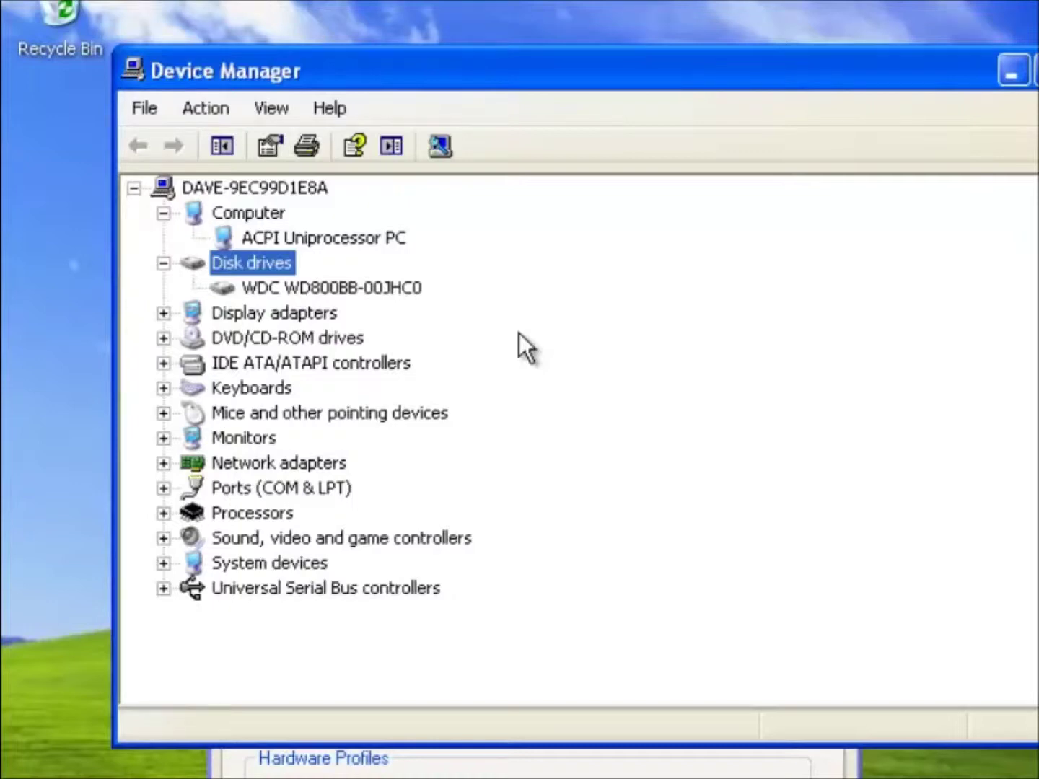
double_click(327, 315)
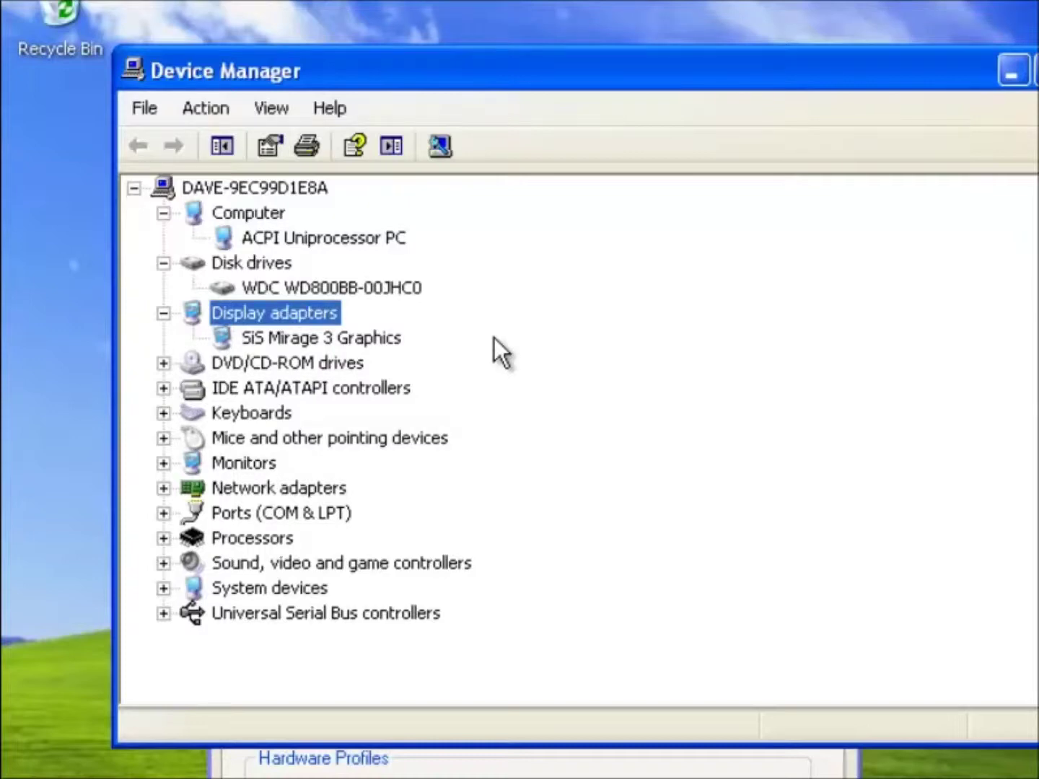
left_click(338, 362)
double_click(338, 361)
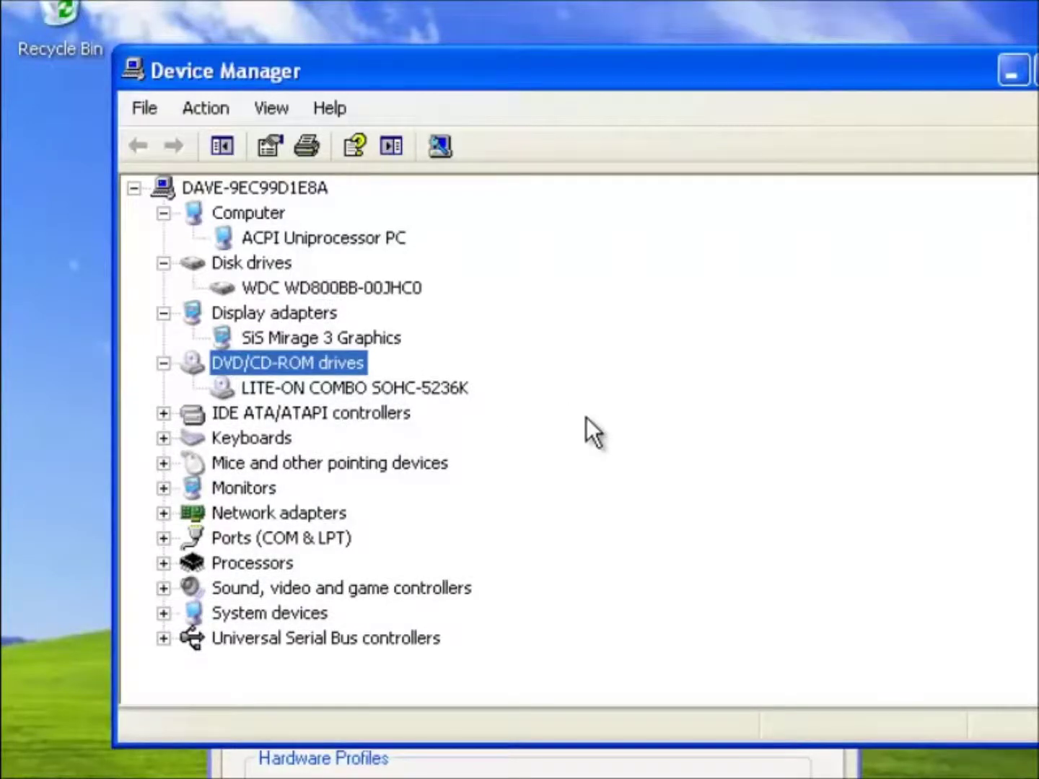
left_click(452, 392)
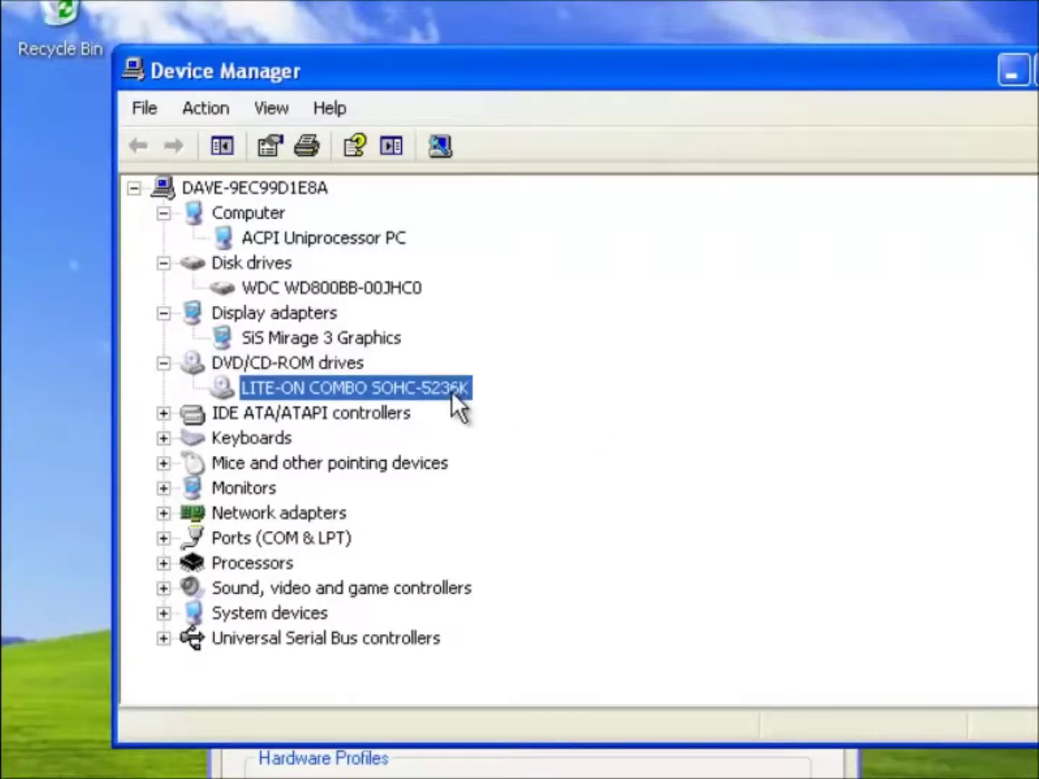
right_click(451, 392)
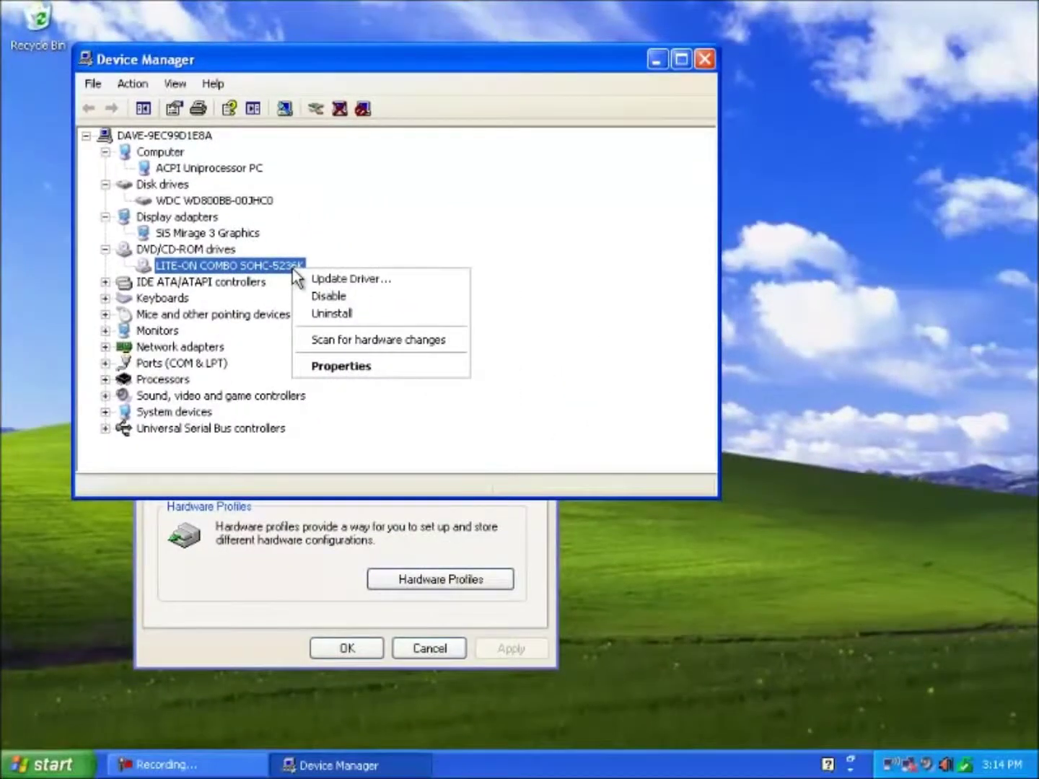
left_click(43, 766)
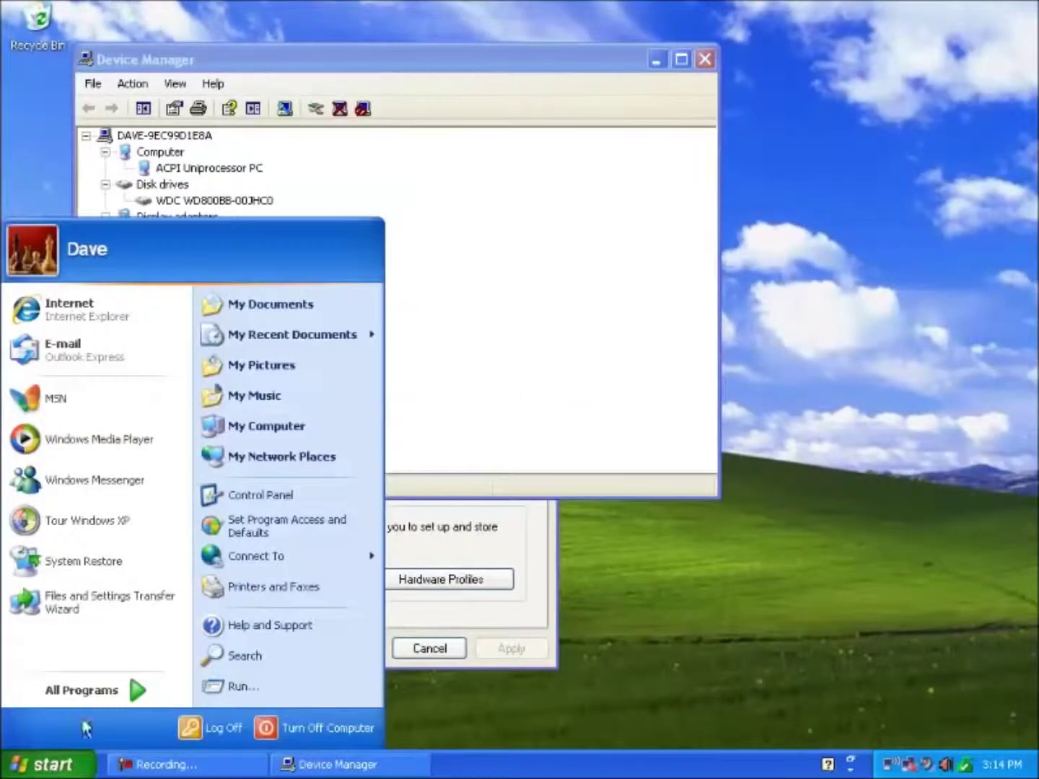
Check My Computer for Local Disk (C:) and DVD/CD-RW Drive (D:), then close it.
left_click(306, 425)
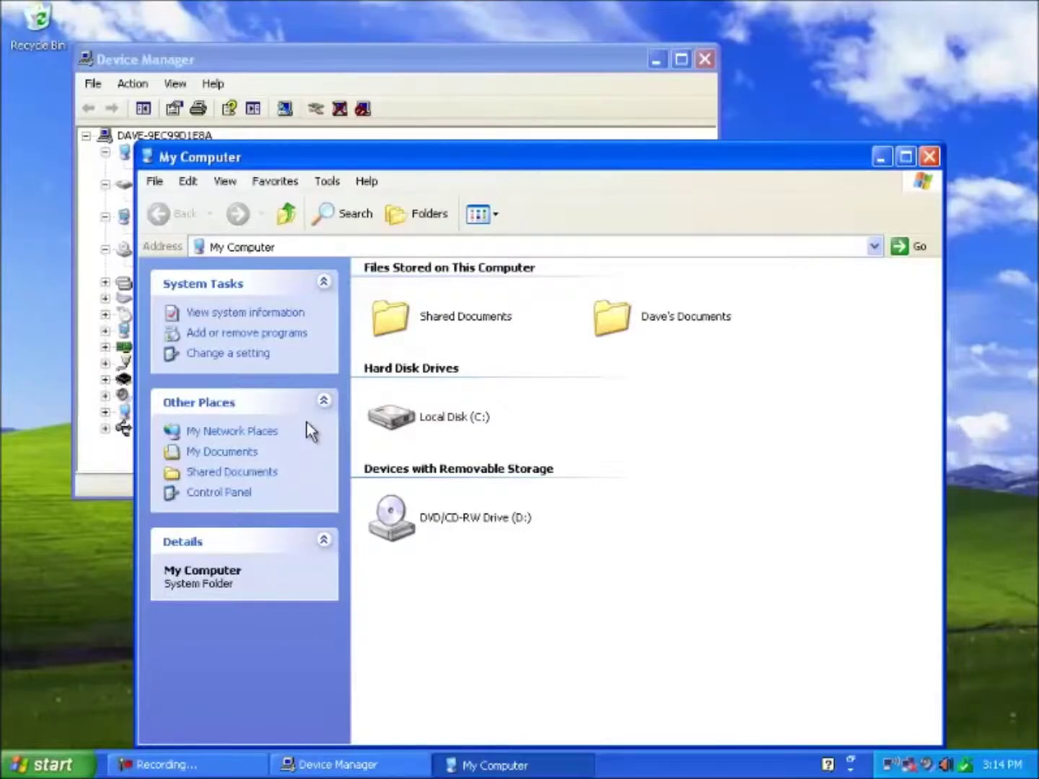
left_click(925, 157)
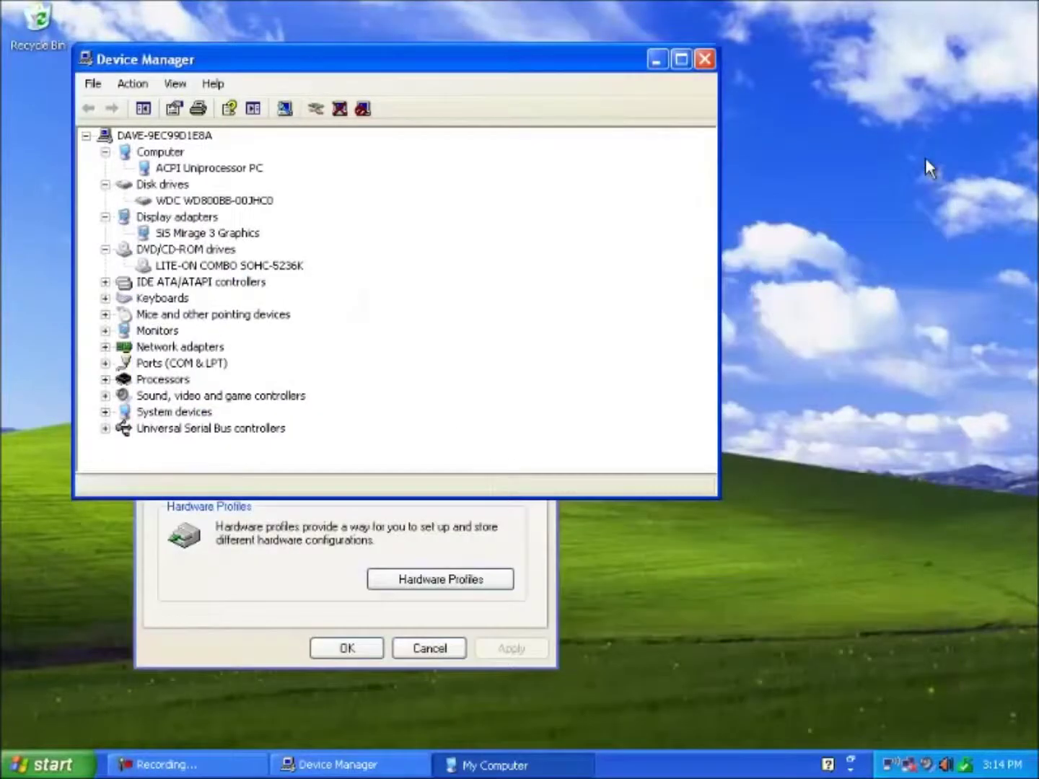
Disable the LITE-ON COMBO SOHC-5236K drive and confirm, leaving it marked with a red cross.
right_click(281, 275)
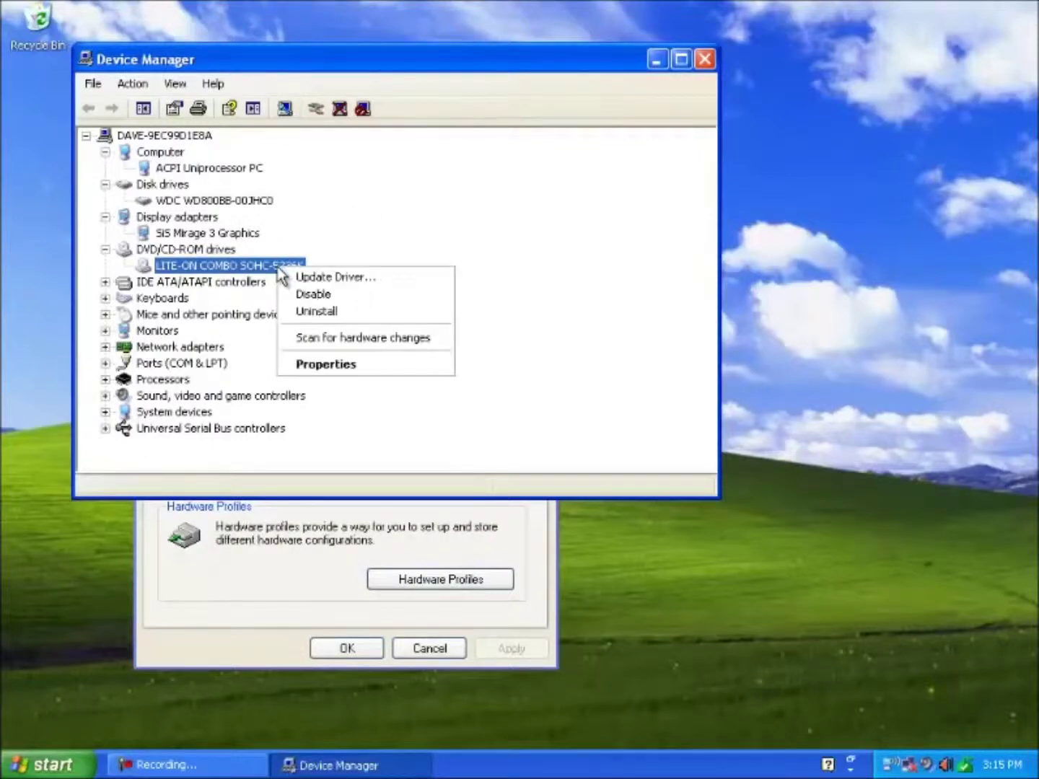
left_click(313, 295)
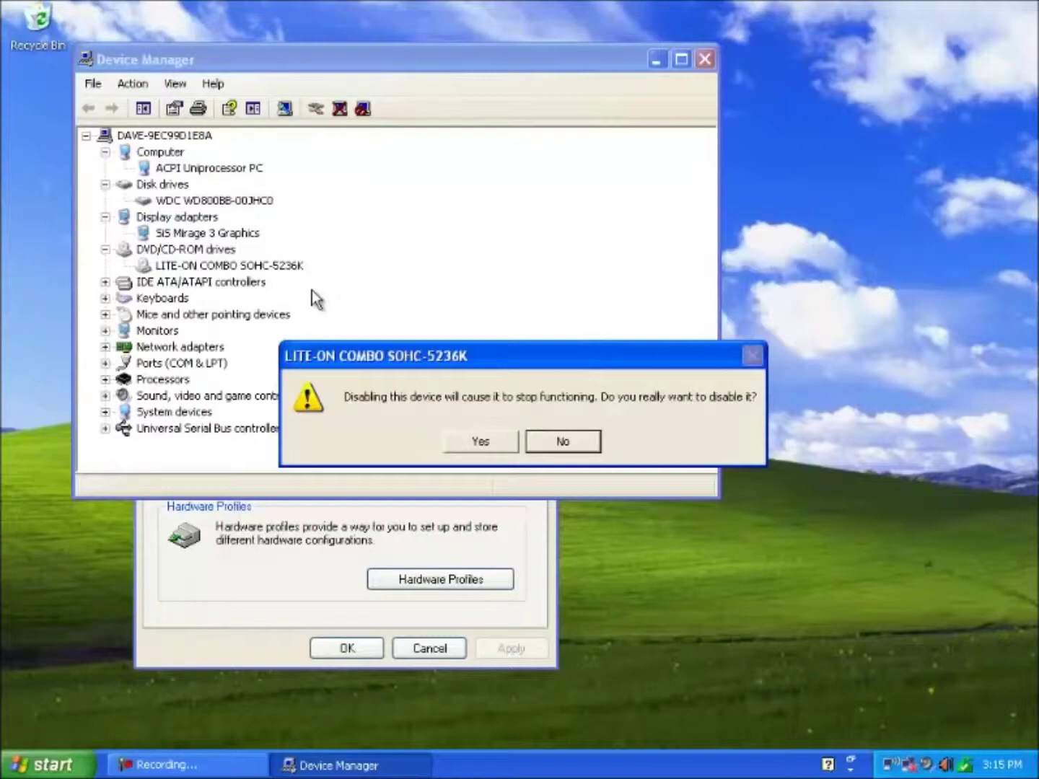
left_click(480, 441)
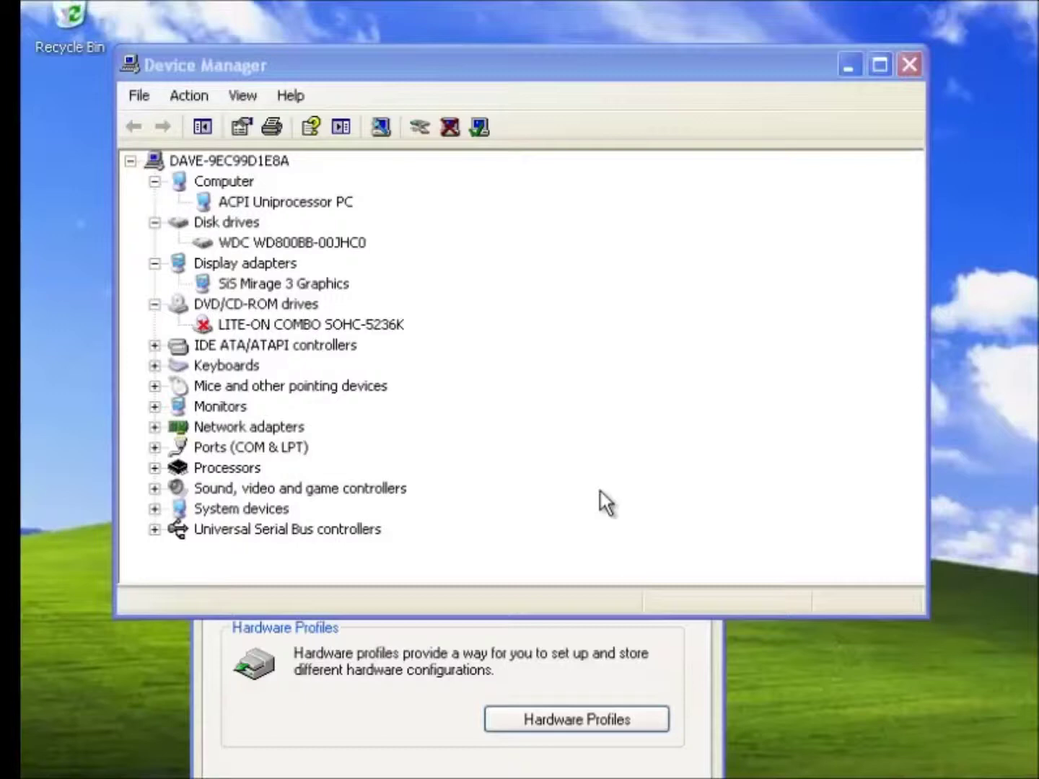
right_click(380, 326)
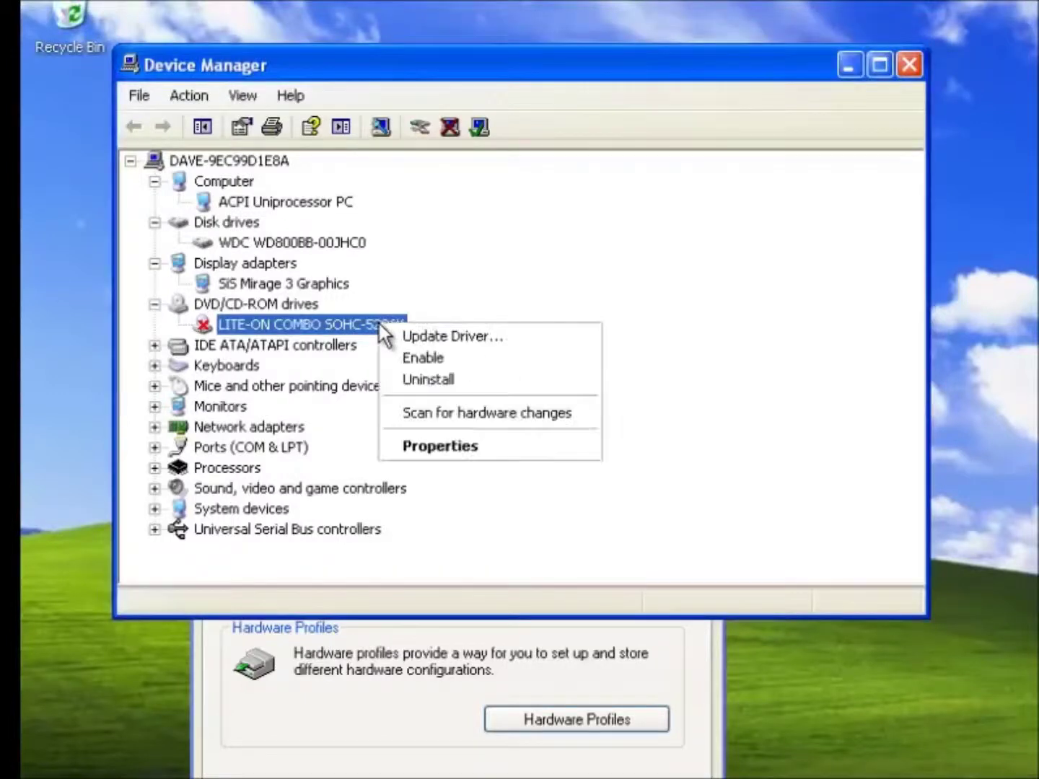
Open the LITE-ON drive's Properties, which report it disabled (Code 22).
left_click(448, 447)
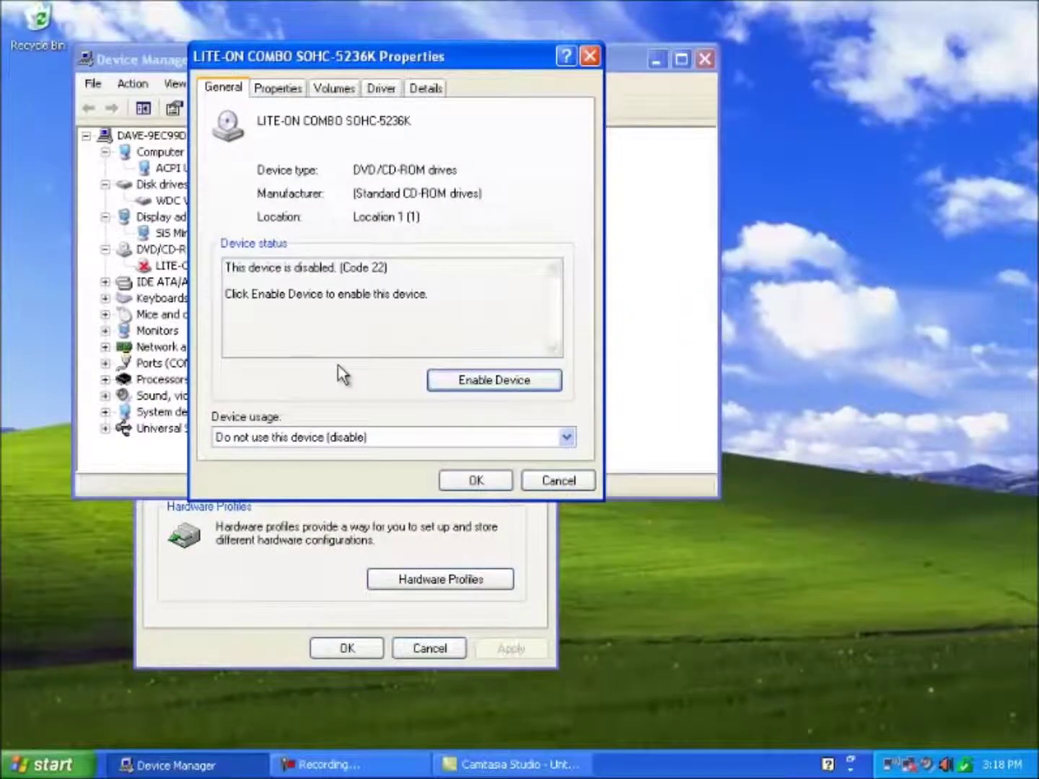
Open My Computer to confirm the DVD/CD-RW drive no longer appears, only Local Disk (C:).
left_click(33, 763)
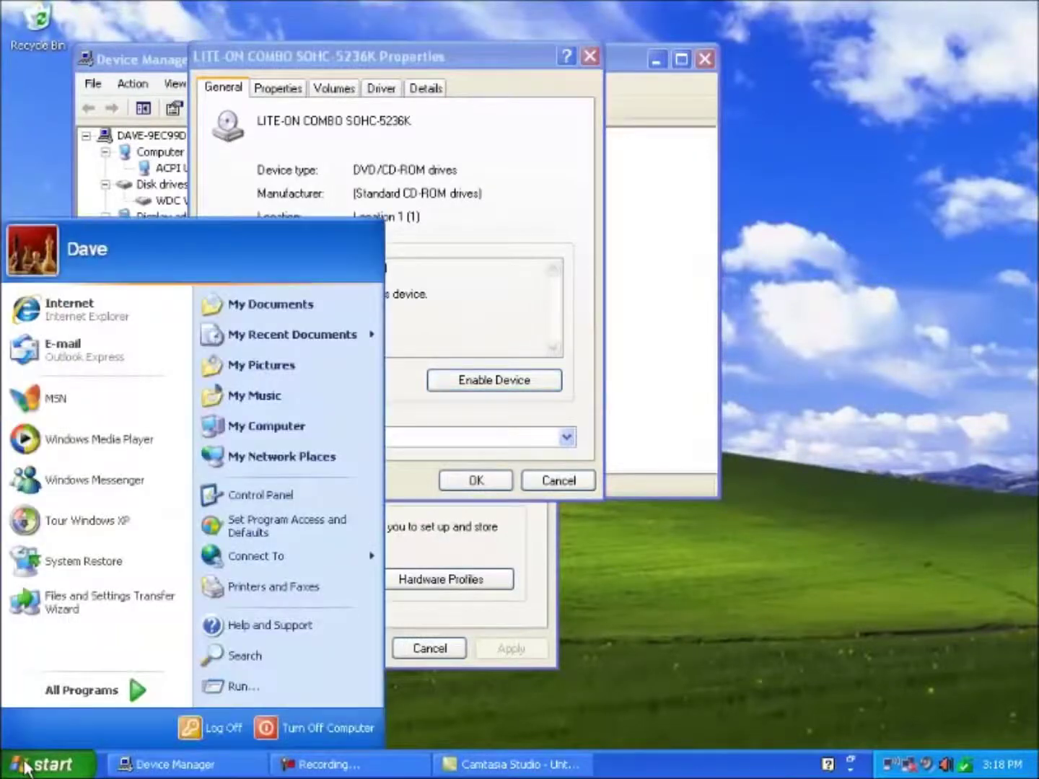
left_click(279, 426)
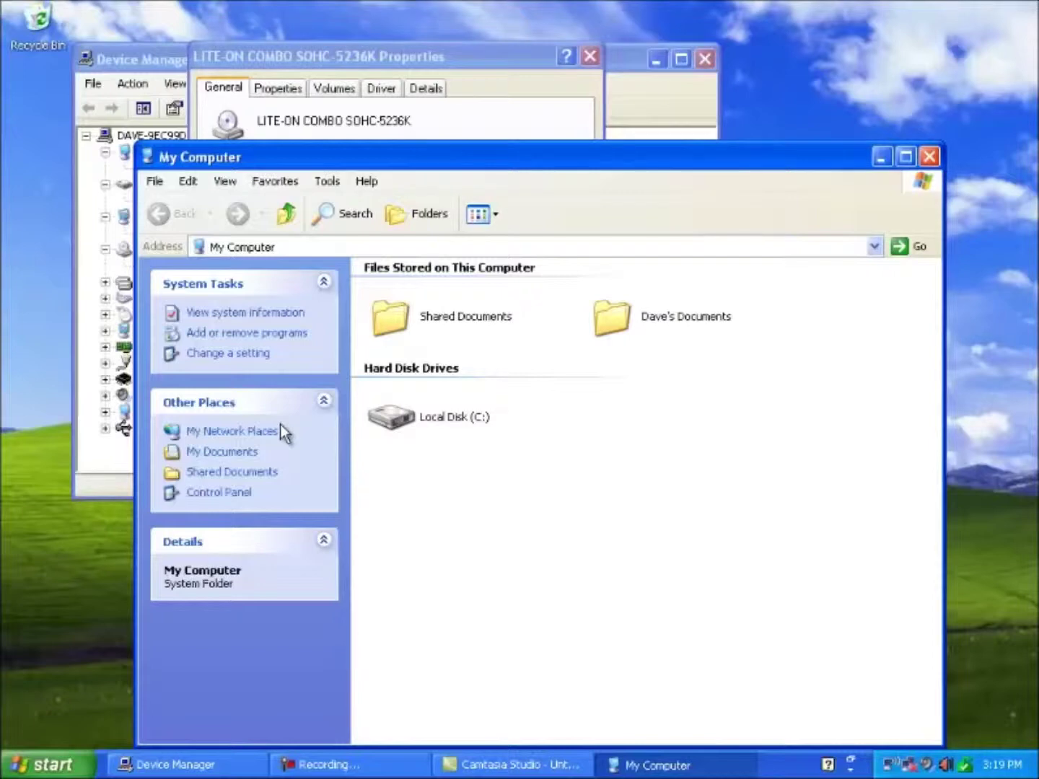
Re-enable the LITE-ON drive with the Enable Device wizard and close its Properties.
left_click(441, 58)
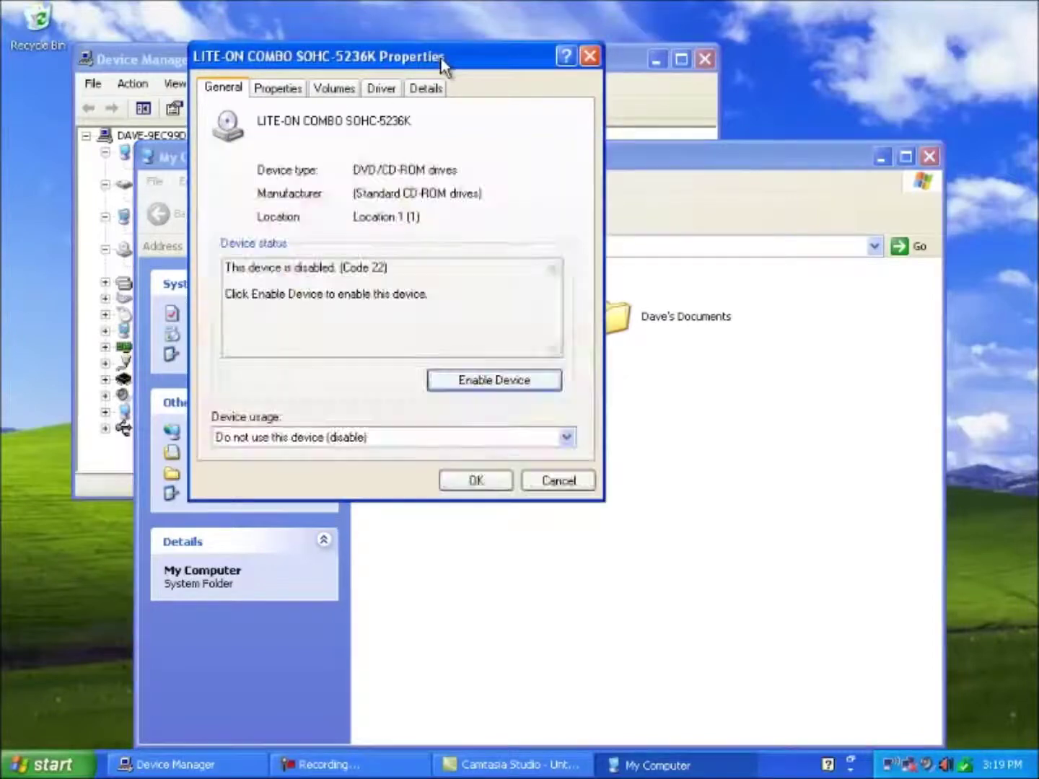
left_click(483, 380)
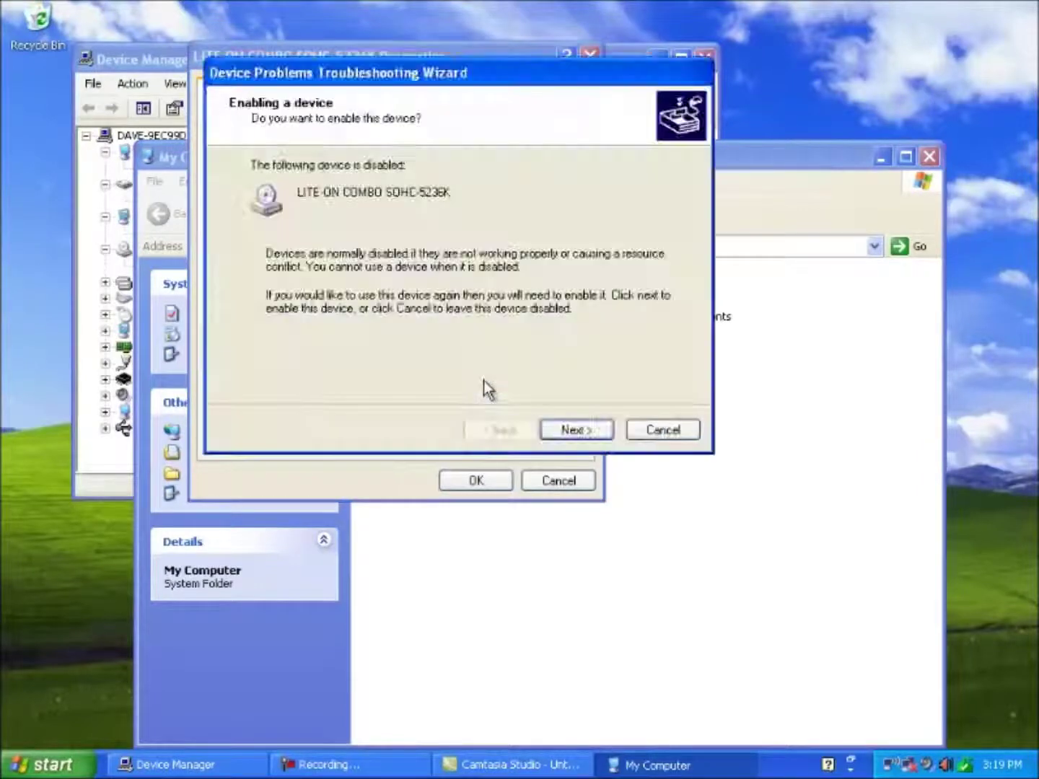
left_click(577, 430)
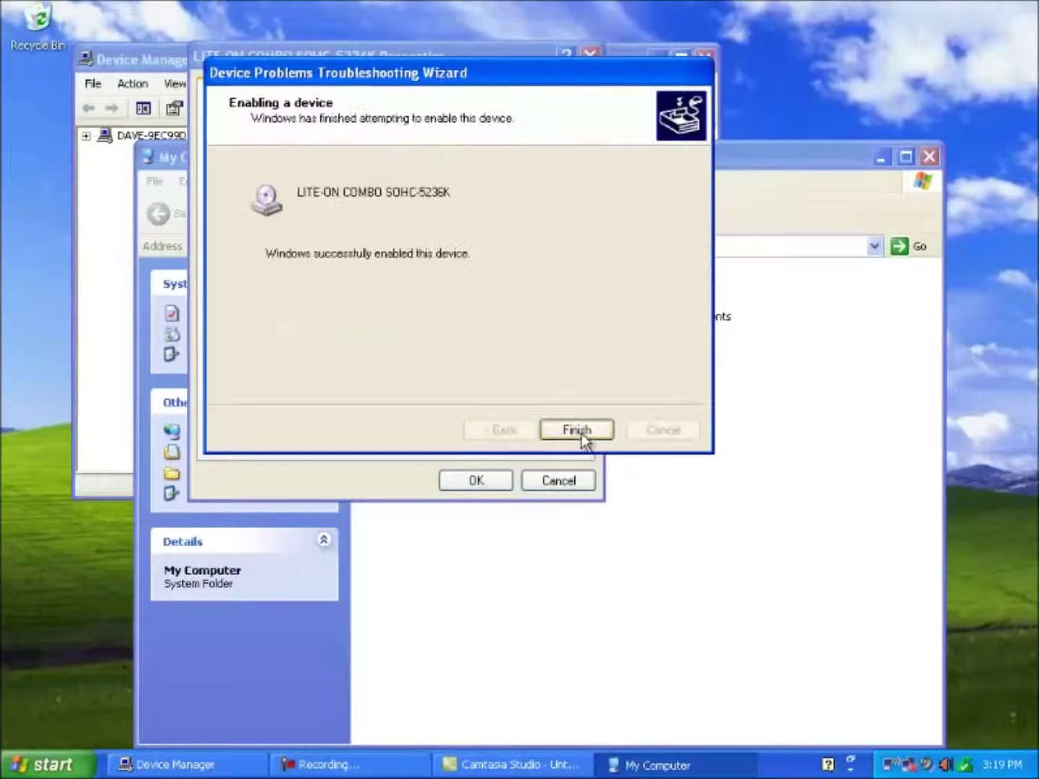
left_click(584, 435)
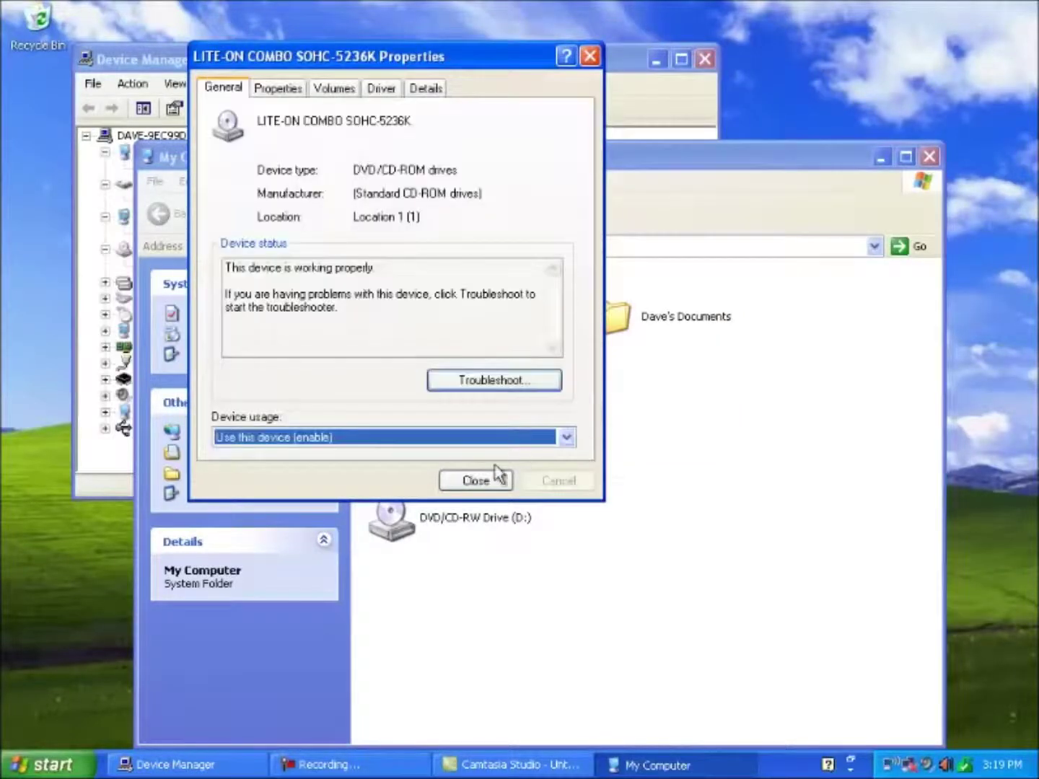
left_click(476, 482)
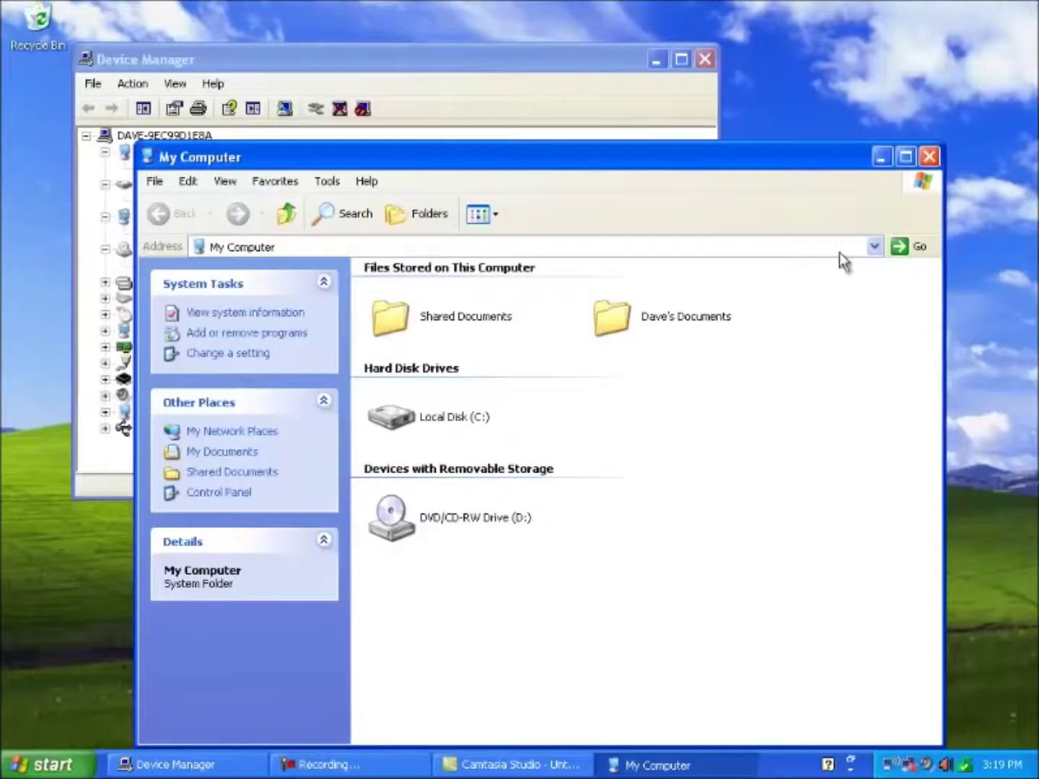
Close My Computer and expand Mice and other pointing devices and Ports (COM & LPT).
left_click(928, 158)
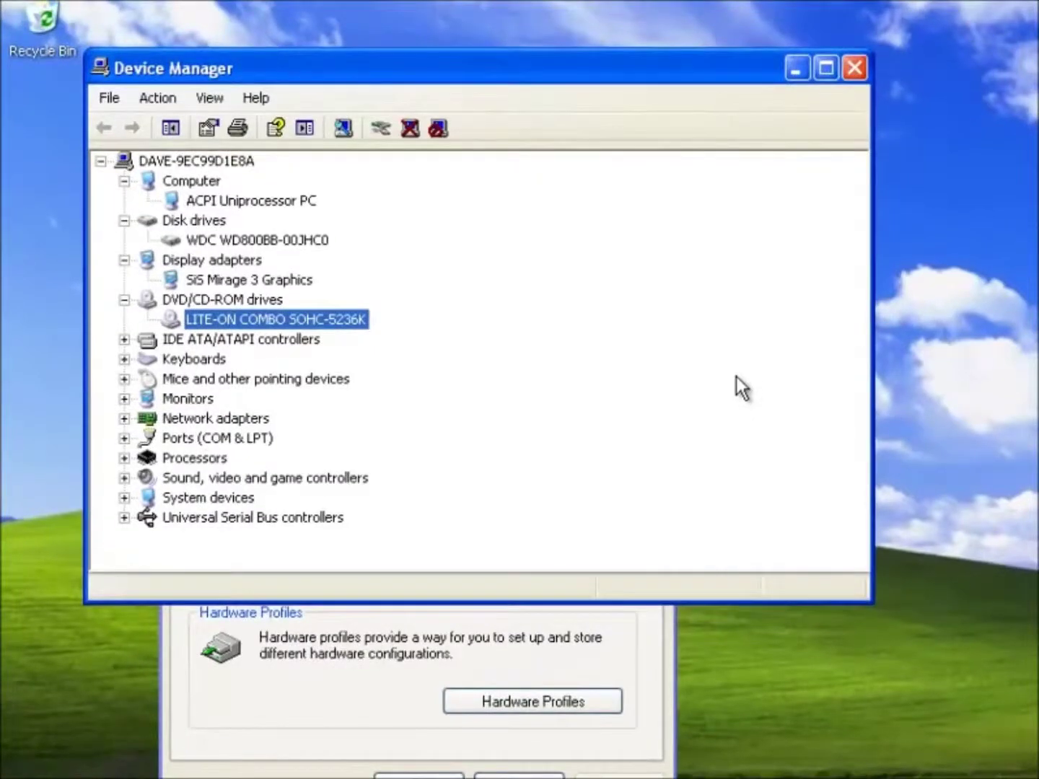
double_click(293, 383)
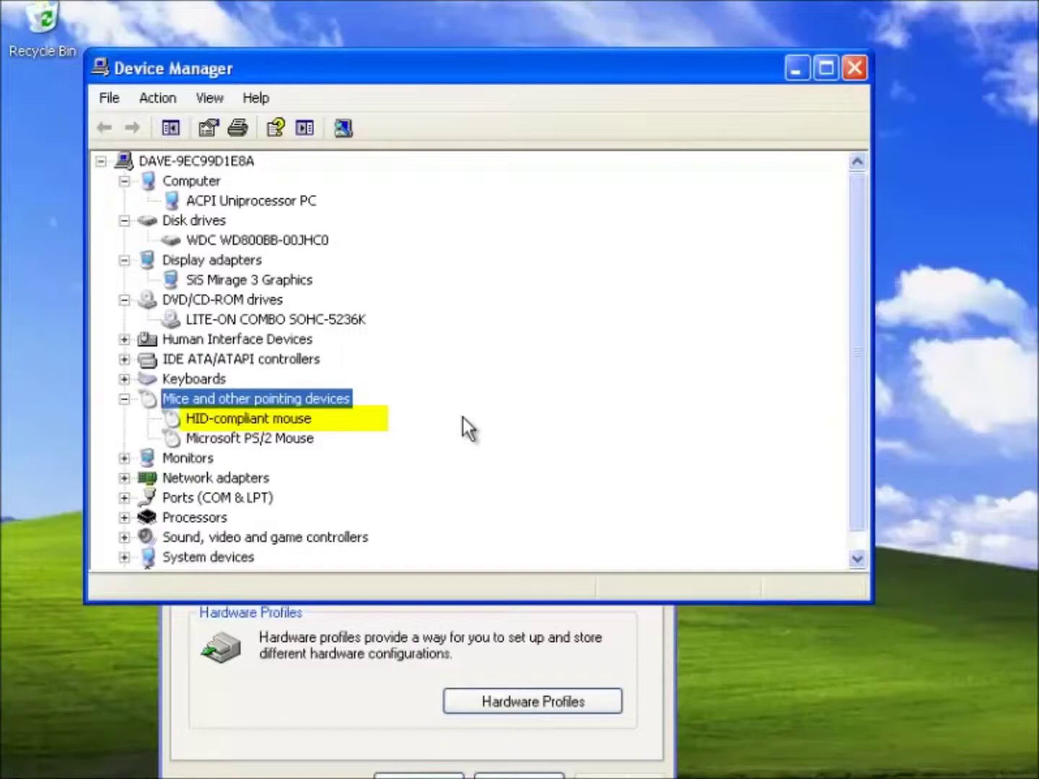
double_click(249, 499)
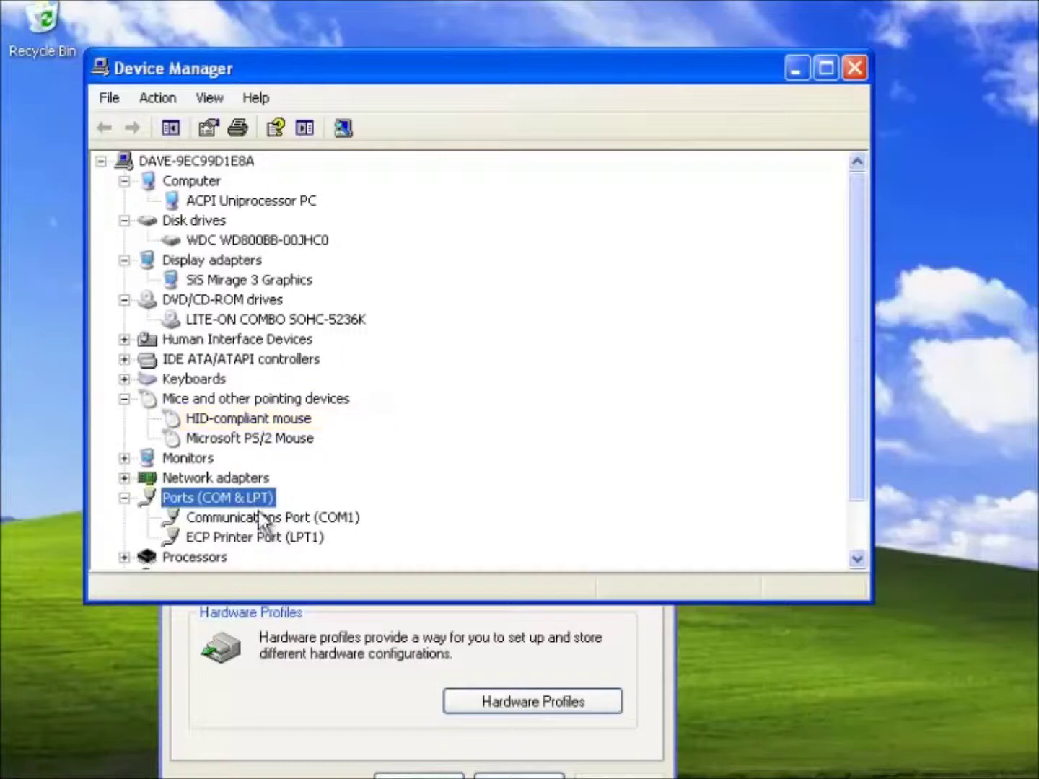
Check Communications Port (COM1) resources: I/O Range 03F8 - 03FF, IRQ 04, no conflicts.
left_click(262, 517)
right_click(264, 518)
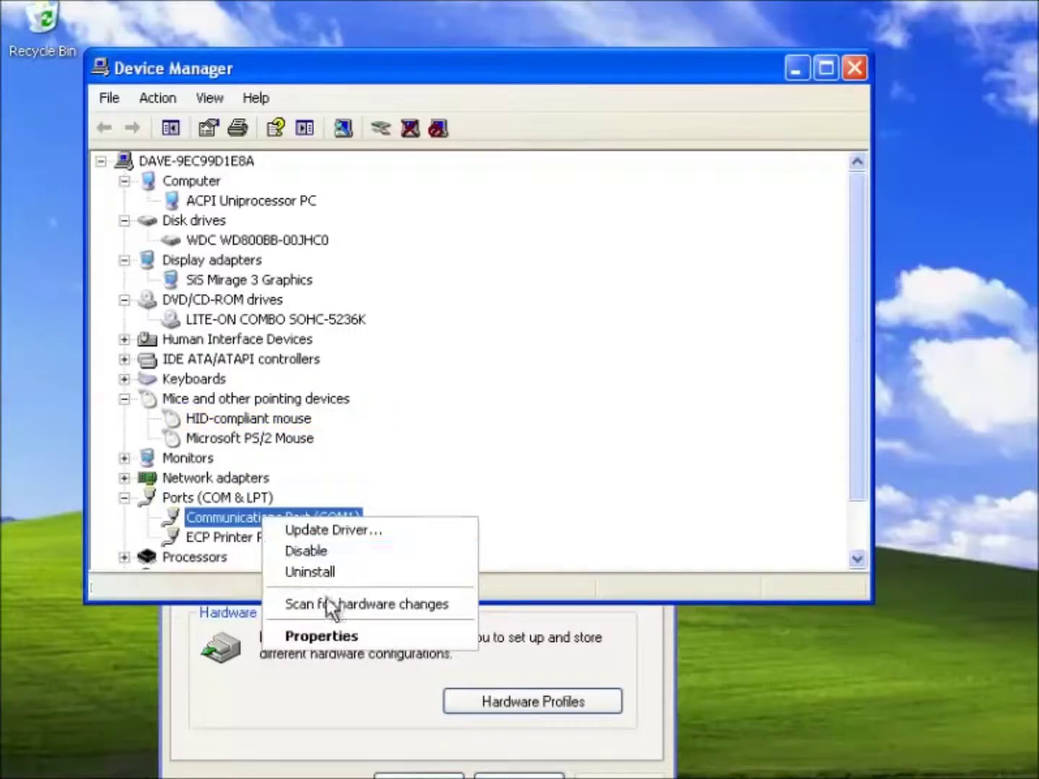
left_click(350, 636)
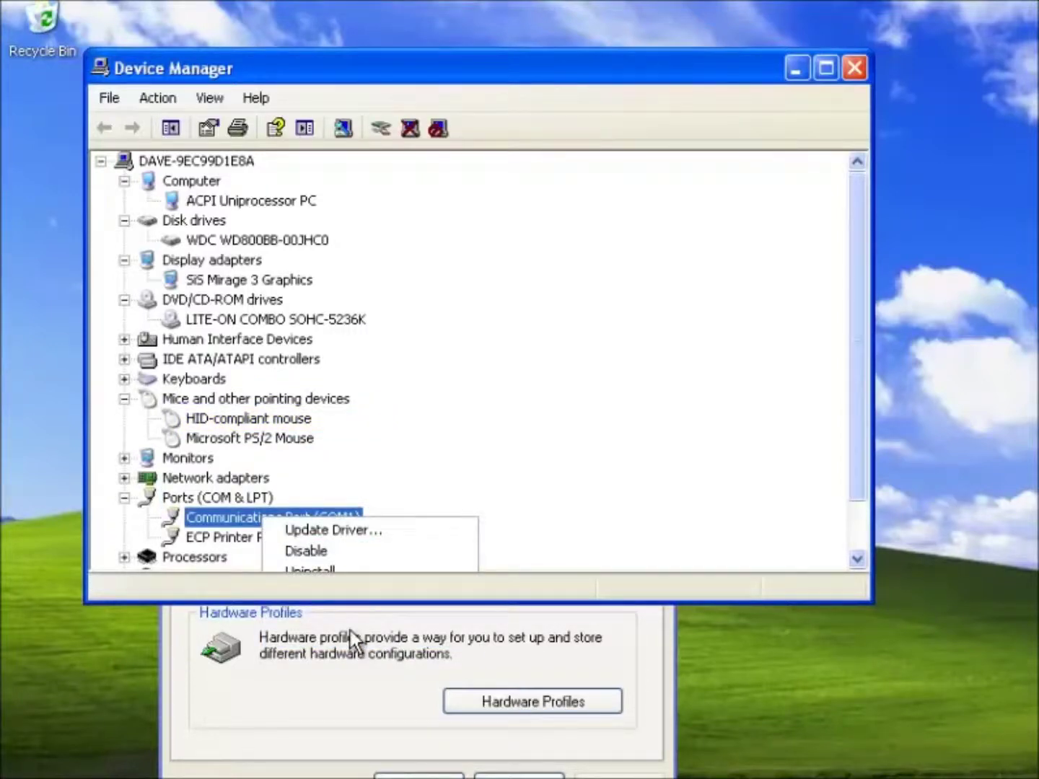
left_click(541, 106)
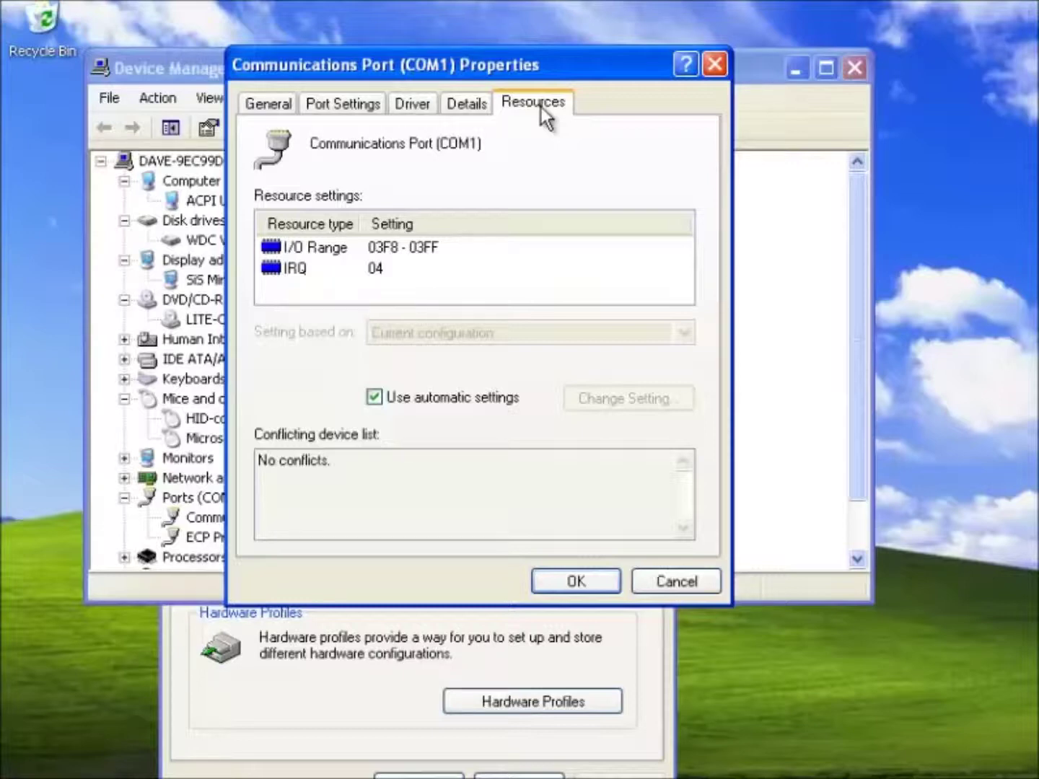
left_click(574, 581)
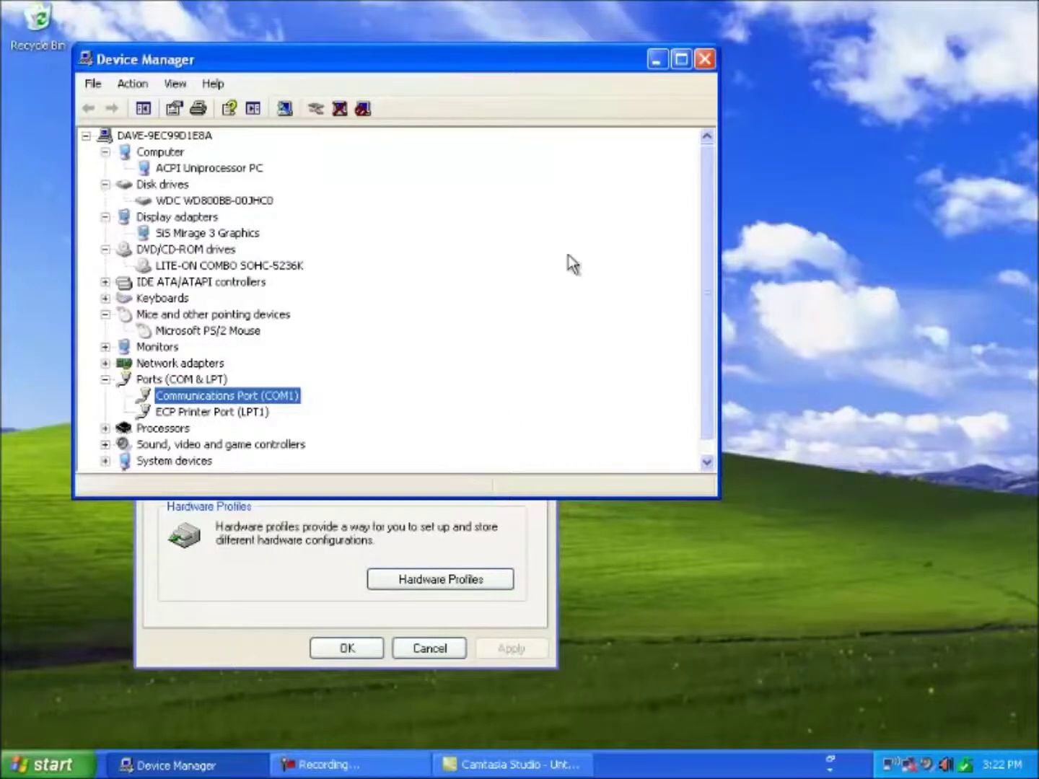
Close Device Manager, leaving System Properties on its Hardware tab.
left_click(704, 59)
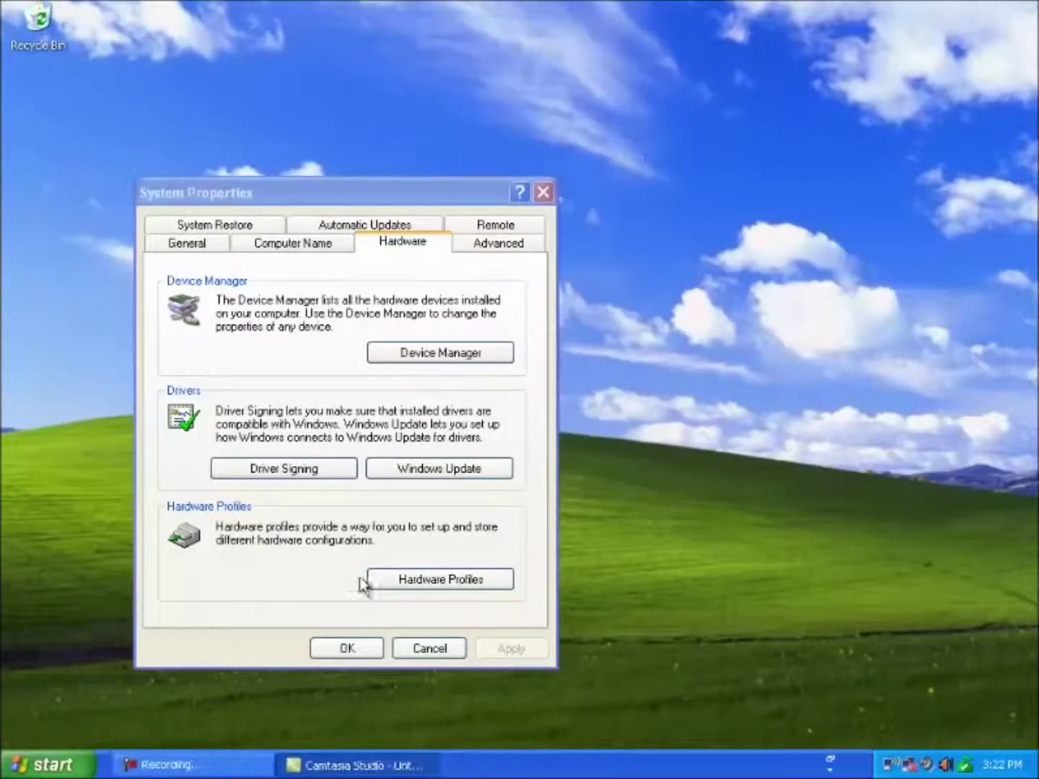
Close the System Properties dialog so the new-hardware wizard can appear.
left_click(360, 648)
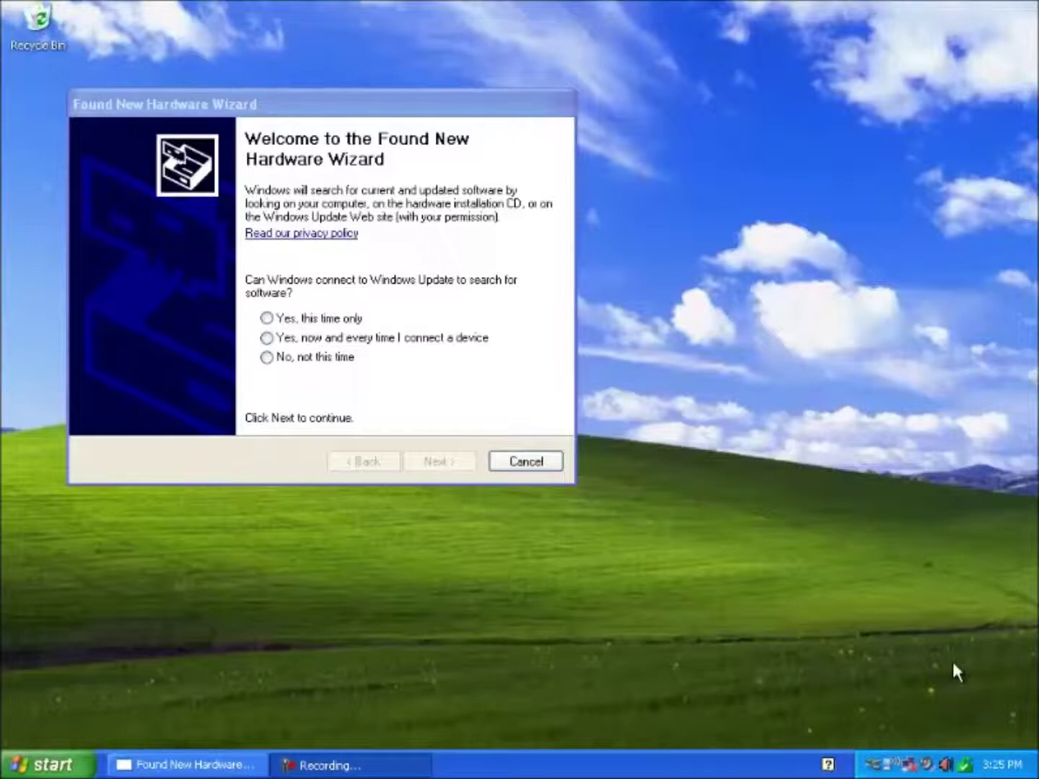
left_click(42, 764)
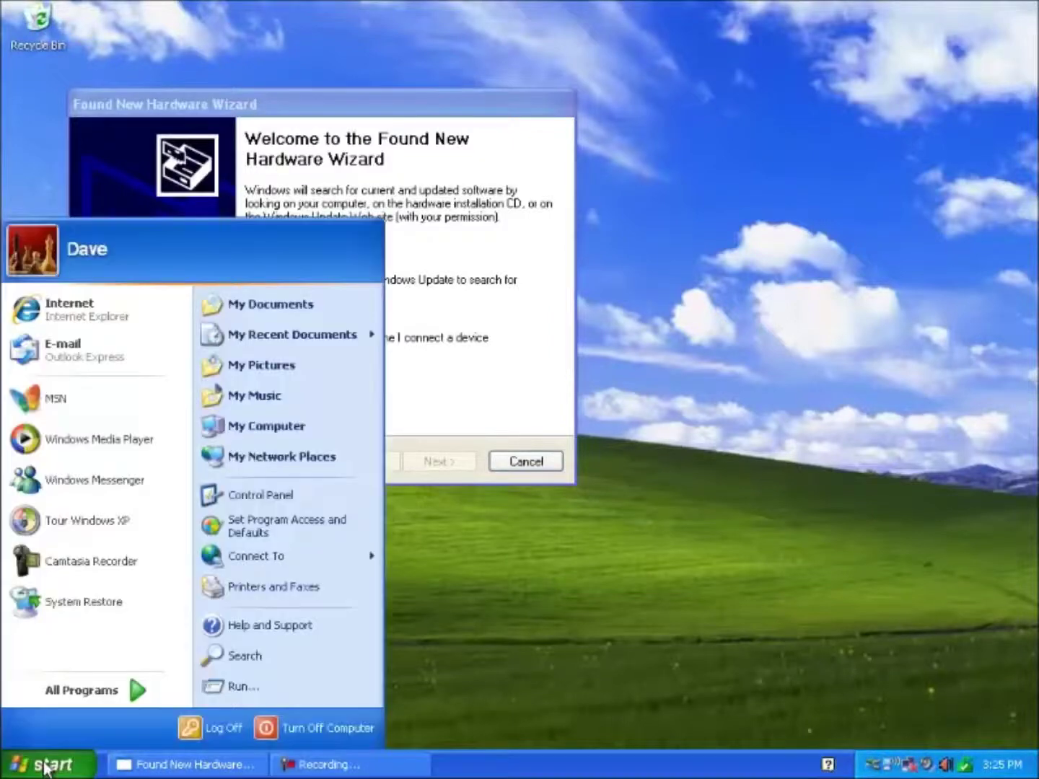
Reopen Device Manager from My Computer's Hardware tab and pick the unrecognised Network Controller.
right_click(293, 427)
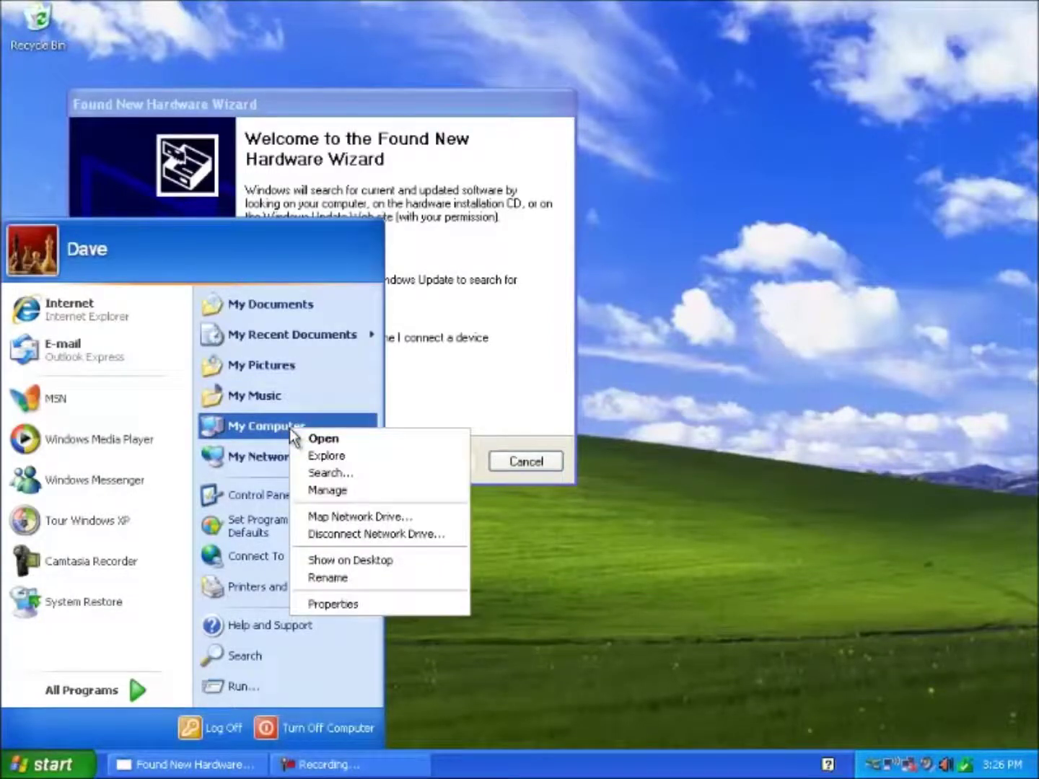
left_click(345, 605)
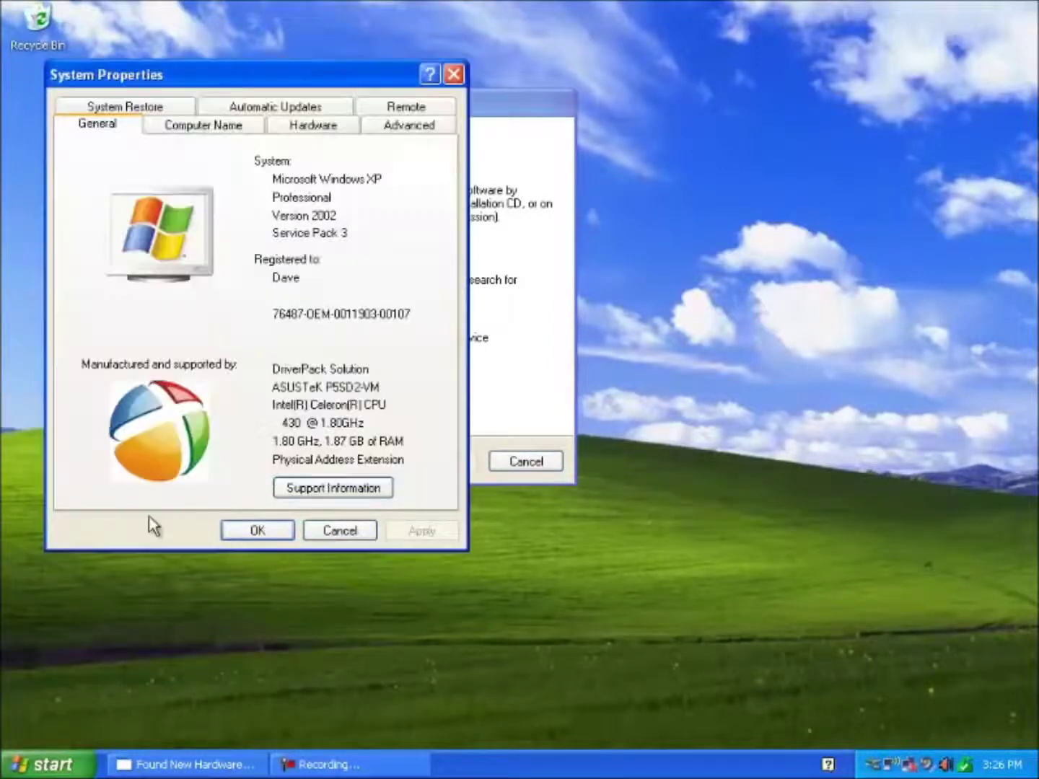
left_click(310, 126)
left_click(346, 244)
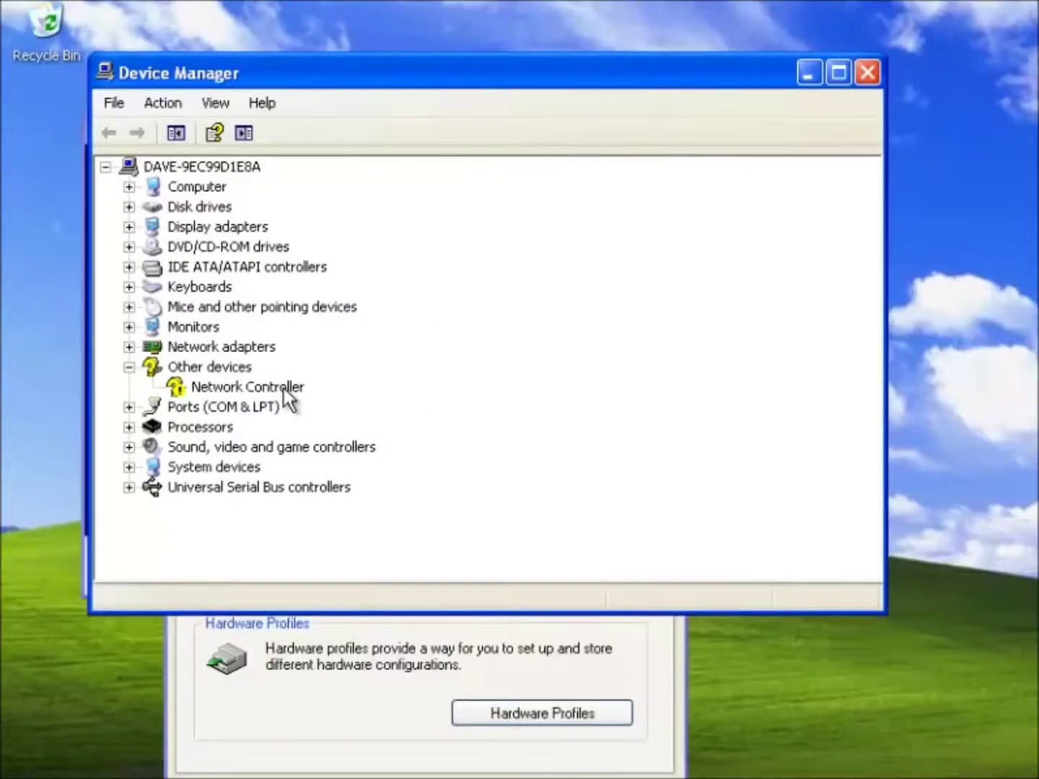
right_click(285, 388)
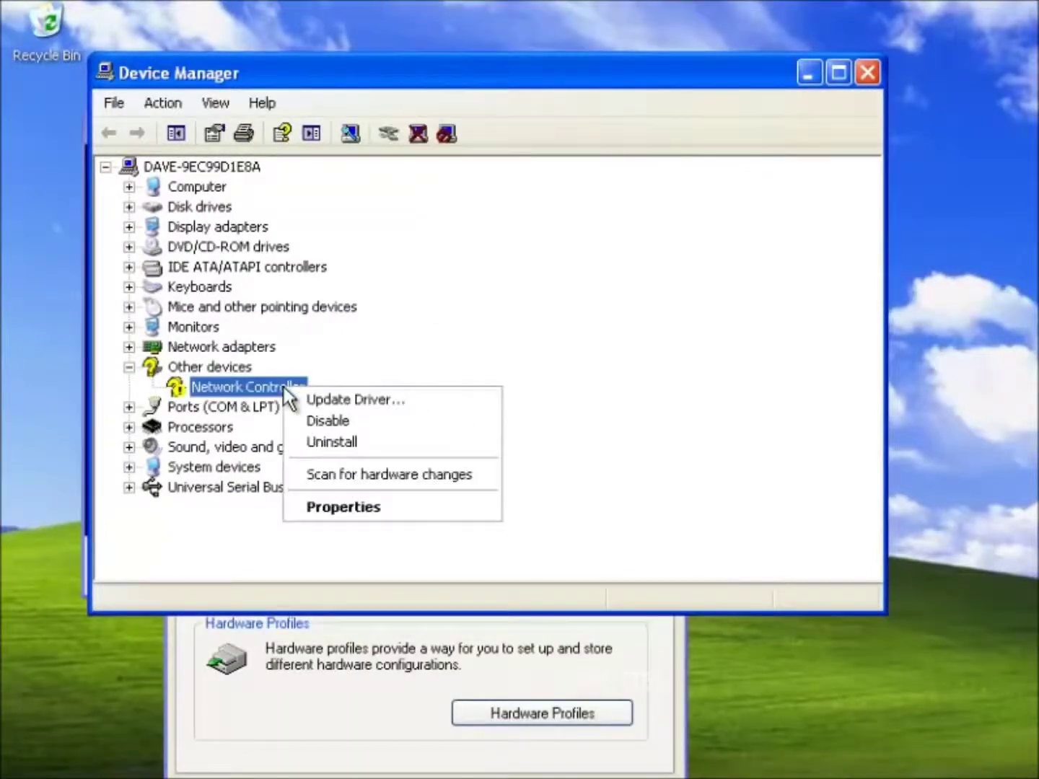
Open the Network Controller's properties, which report a Code 1 configuration error.
left_click(343, 511)
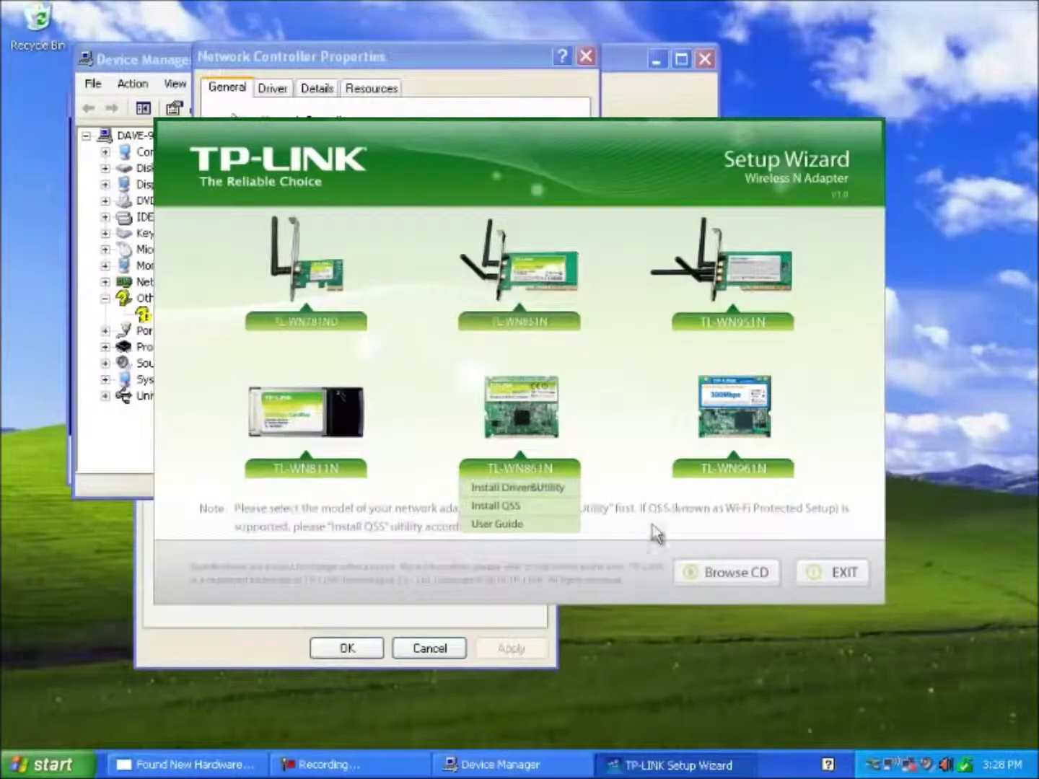
Quit the TP-LINK Setup Wizard without installing anything.
left_click(816, 574)
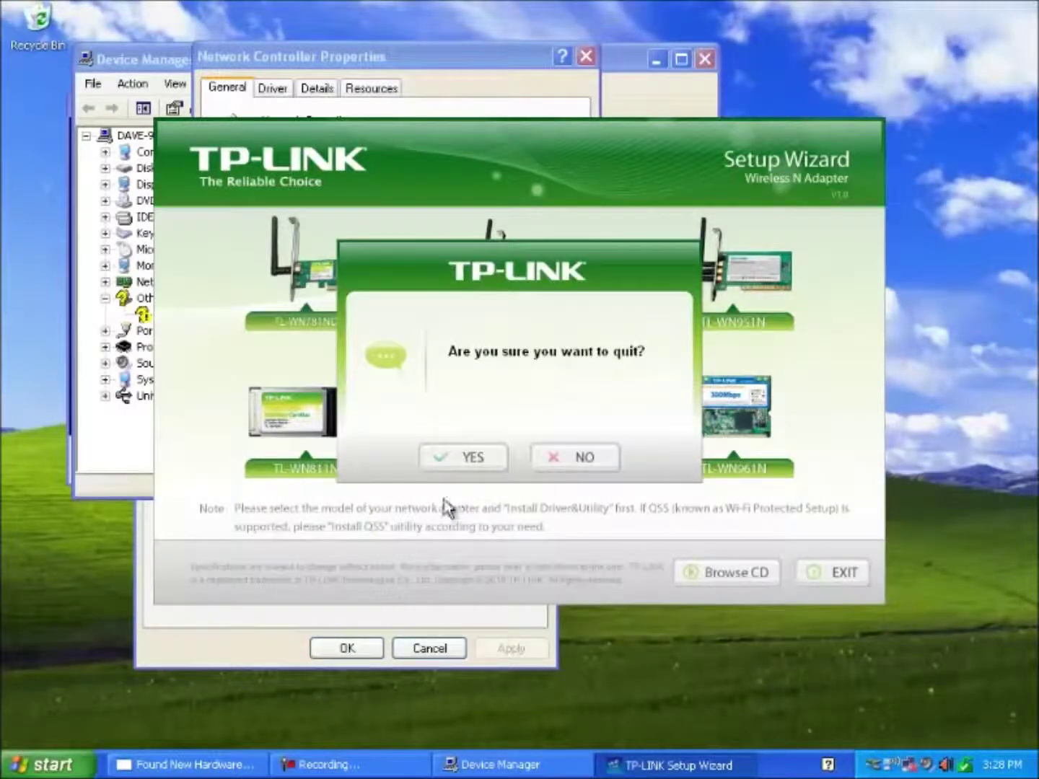
left_click(467, 458)
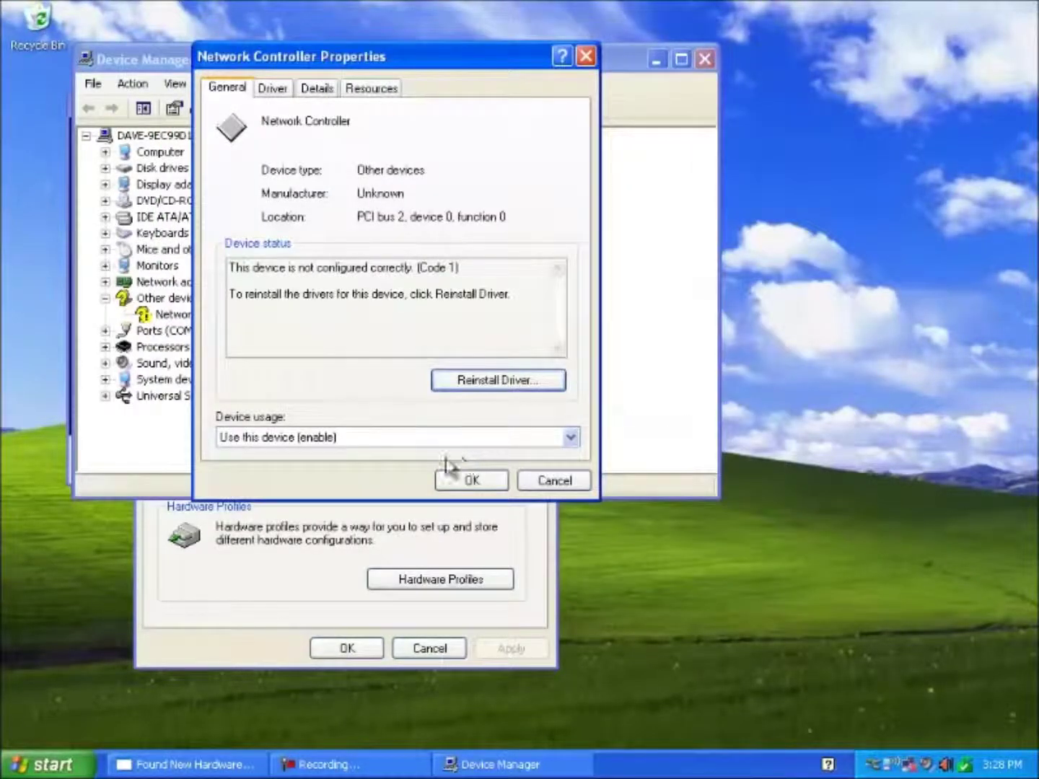
Explore the CD drive from My Computer and open its TL-WN781ND folder.
left_click(66, 766)
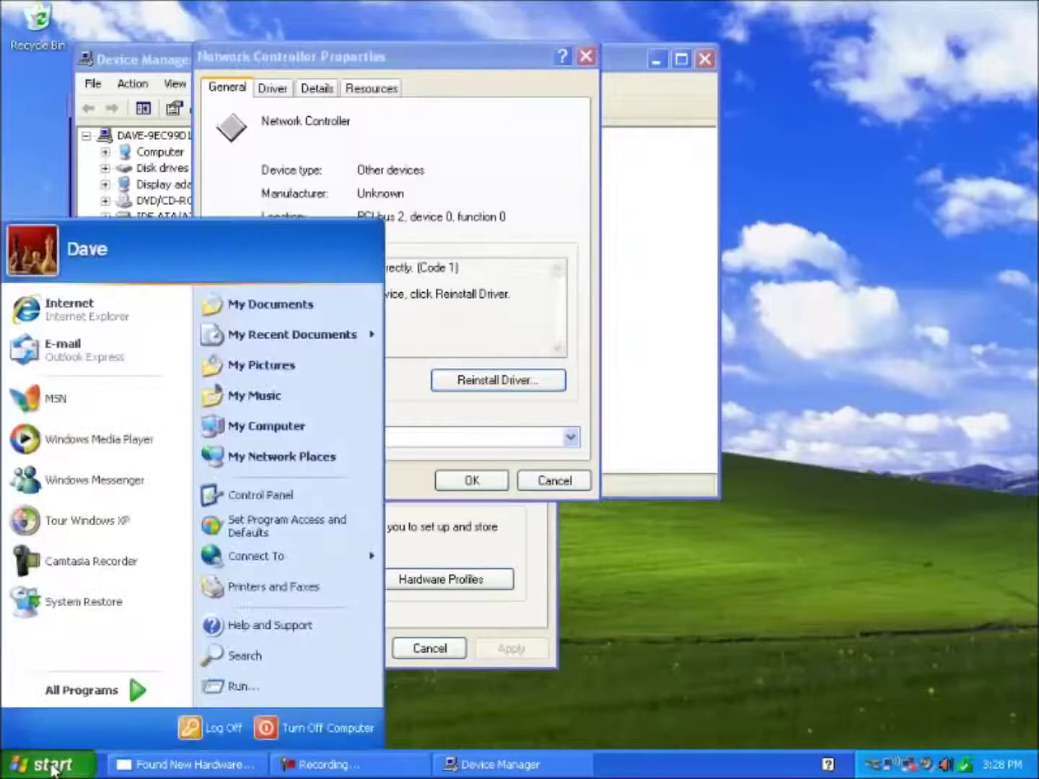
left_click(296, 426)
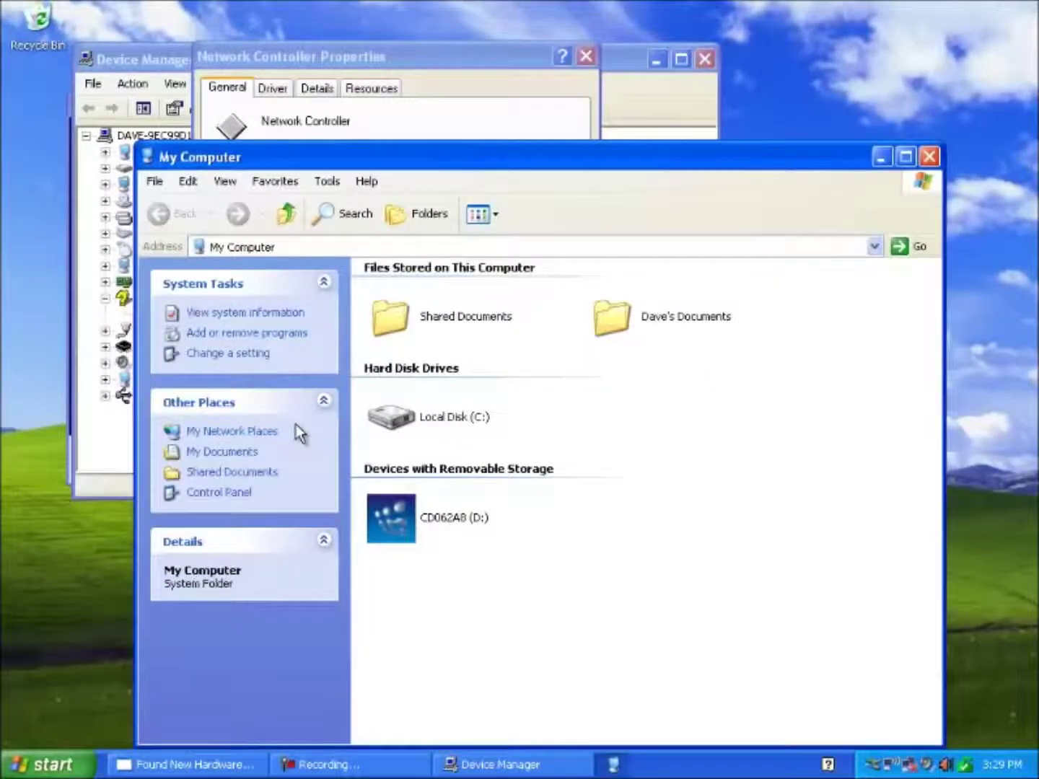
left_click(426, 523)
right_click(428, 527)
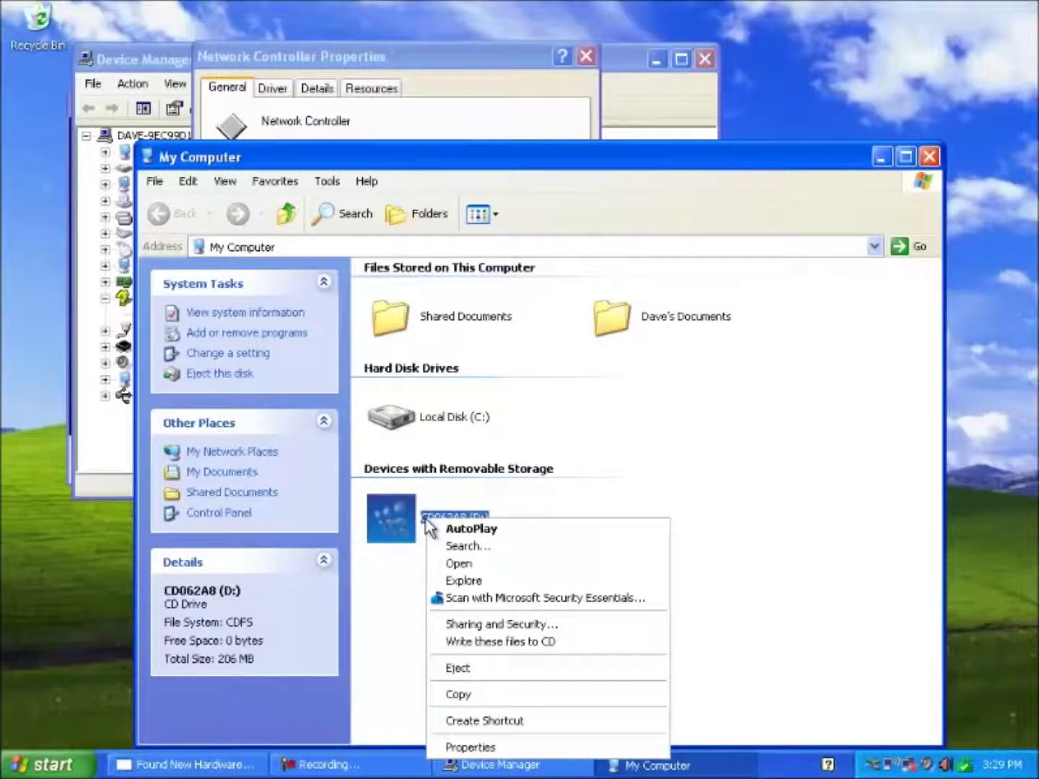
left_click(457, 580)
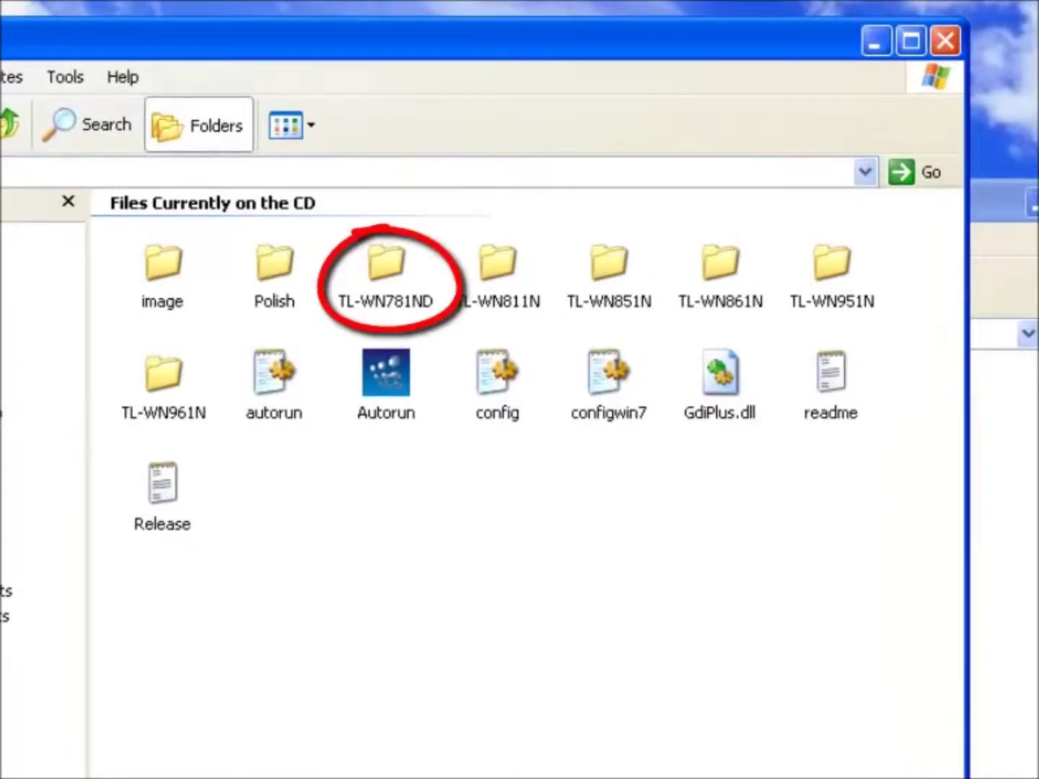
left_click(384, 268)
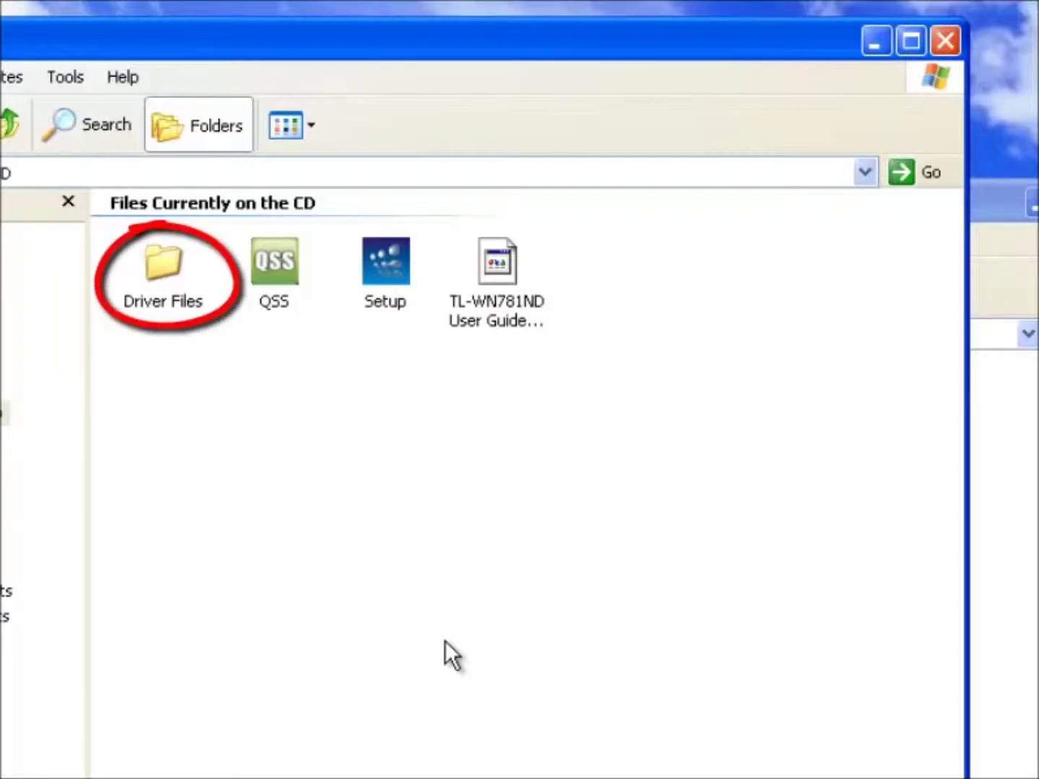
Look inside Driver Files\Windows 2000_XP on the CD, then close that window.
double_click(155, 264)
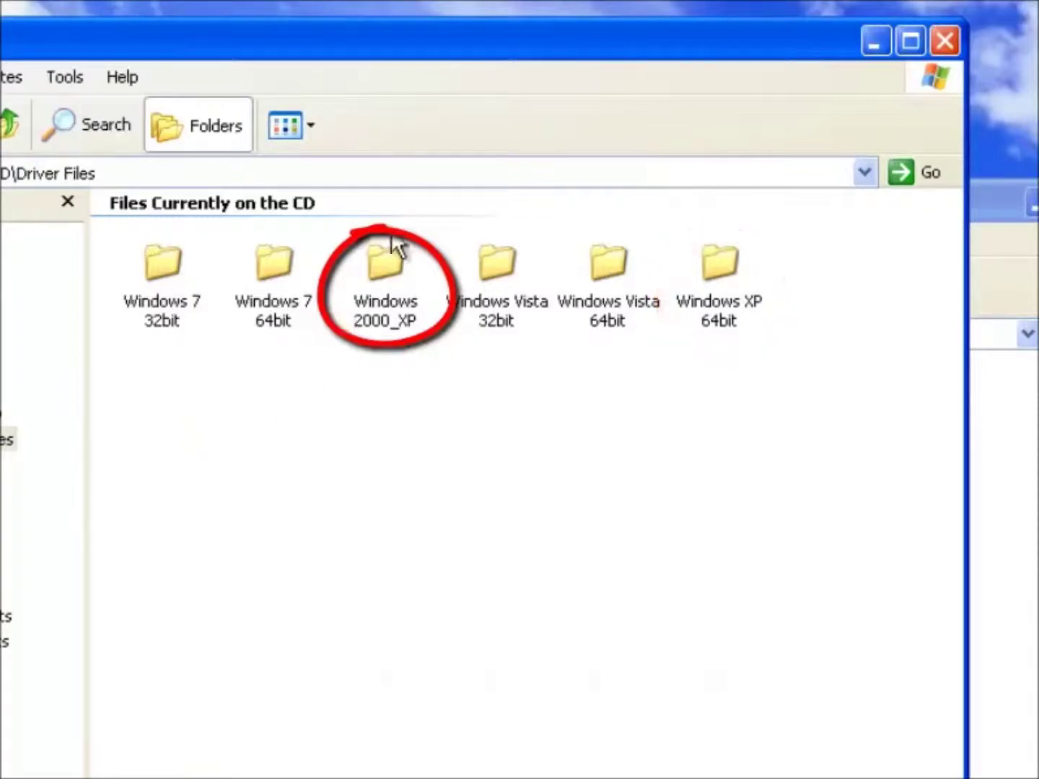
double_click(384, 274)
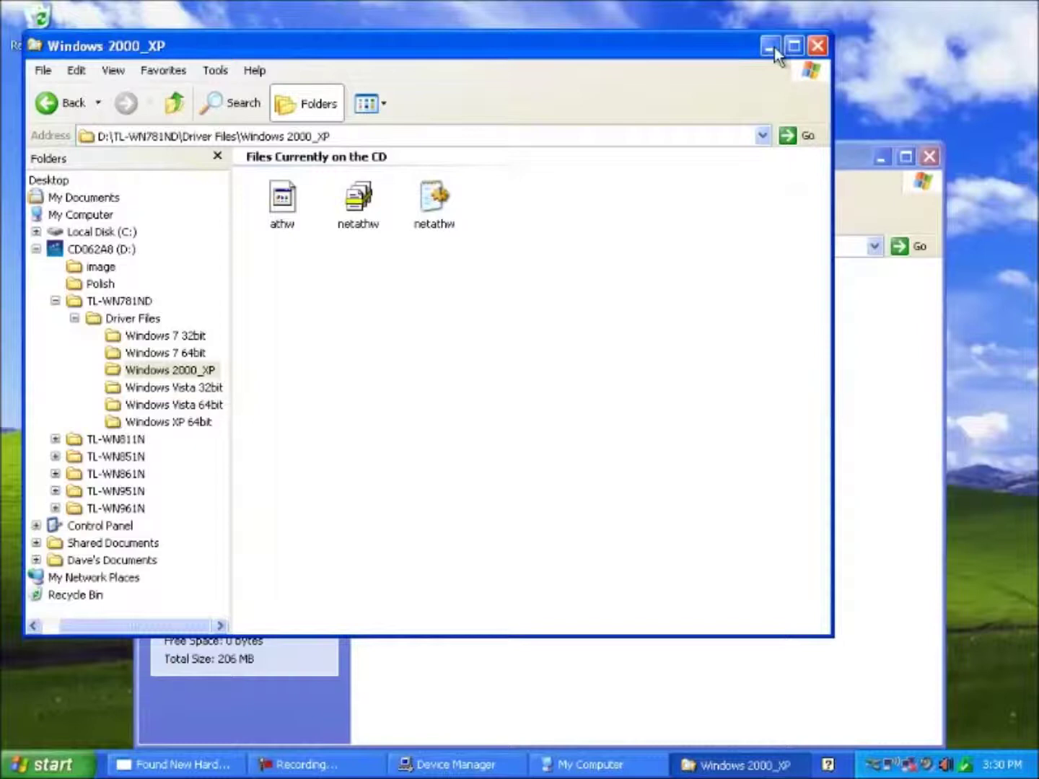
left_click(817, 47)
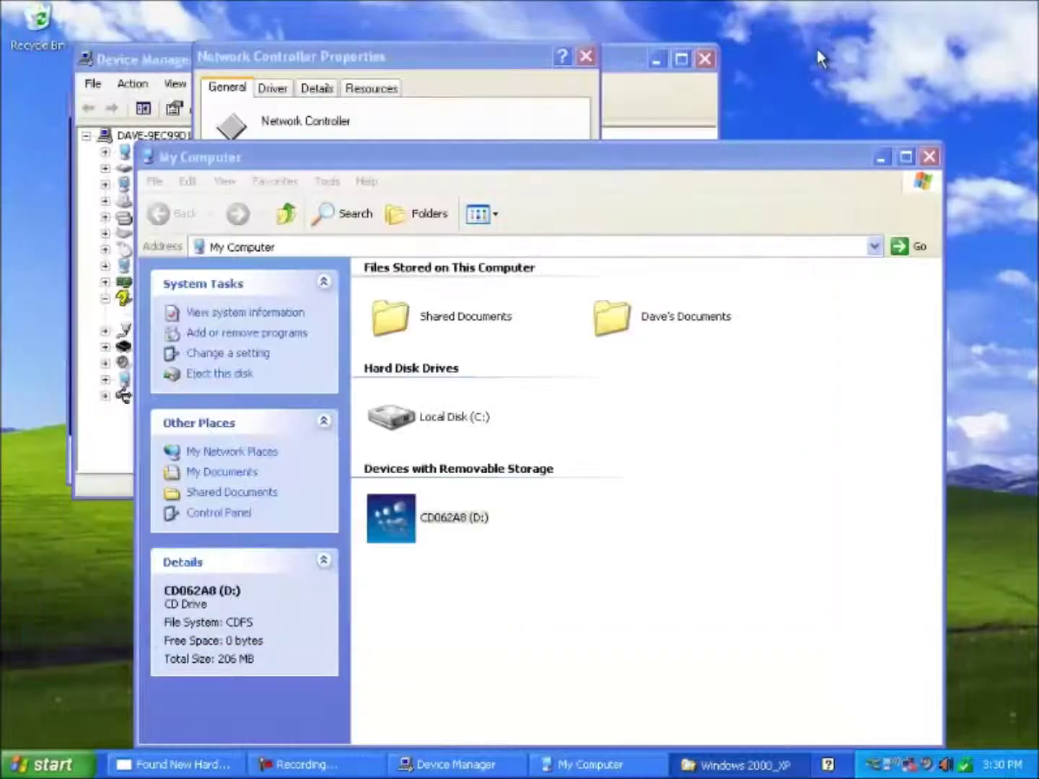
Start reinstalling the Network Controller driver, declining the Windows Update search.
left_click(931, 156)
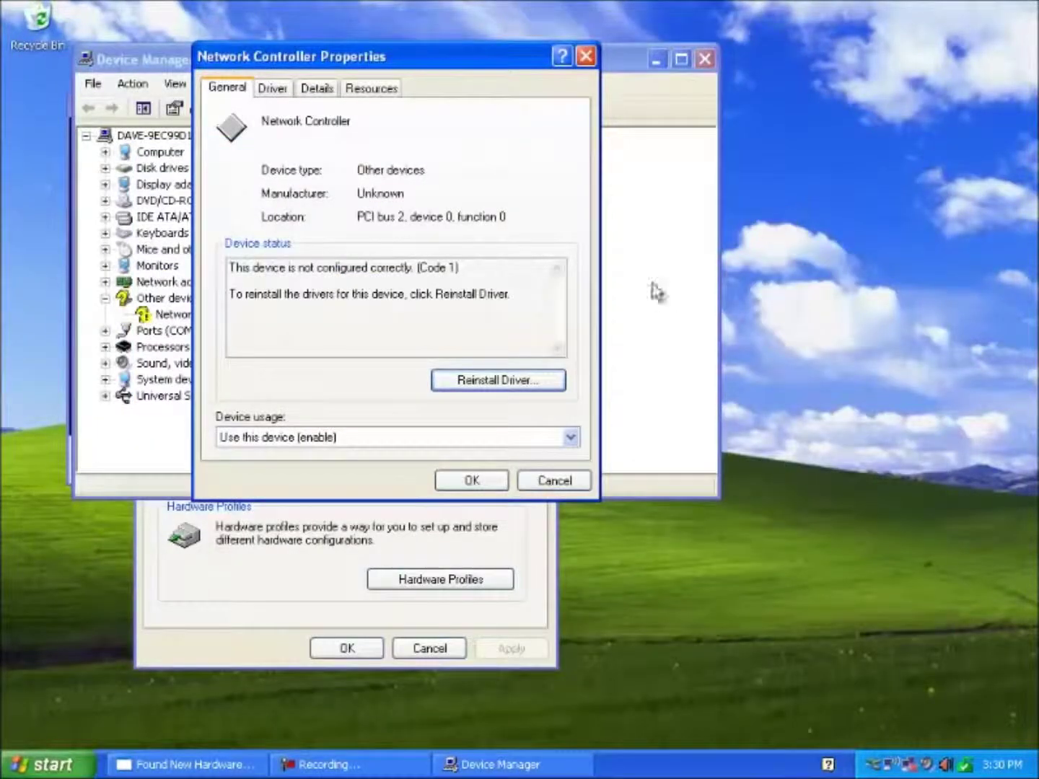
left_click(520, 381)
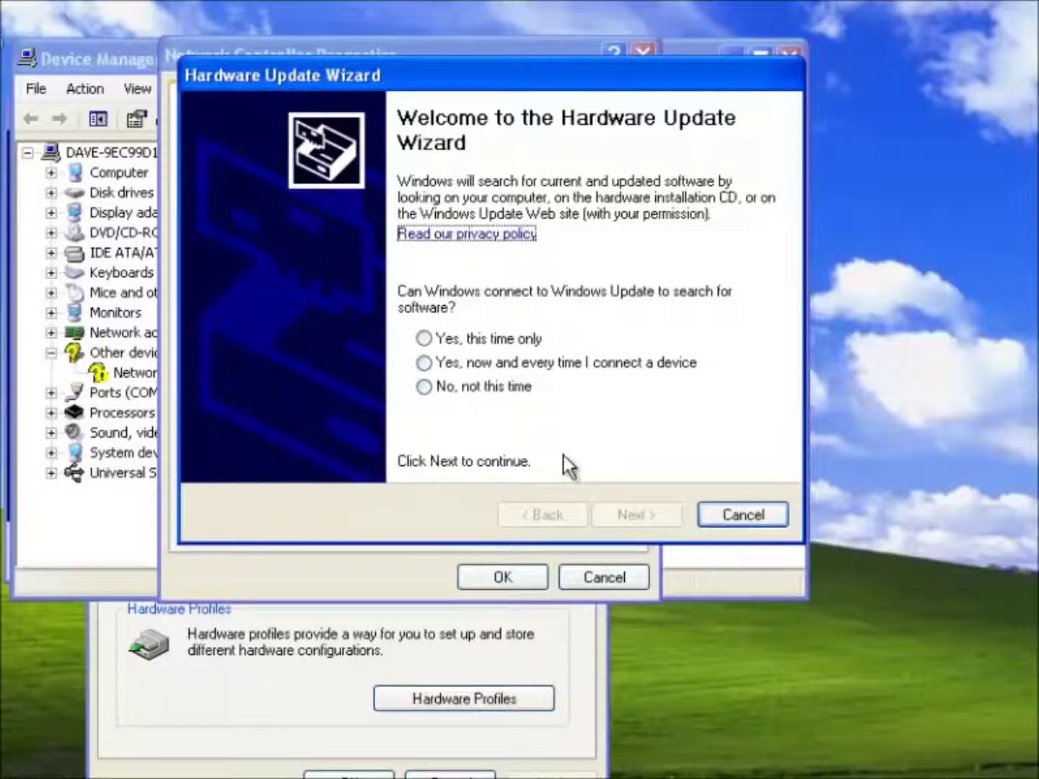
left_click(423, 386)
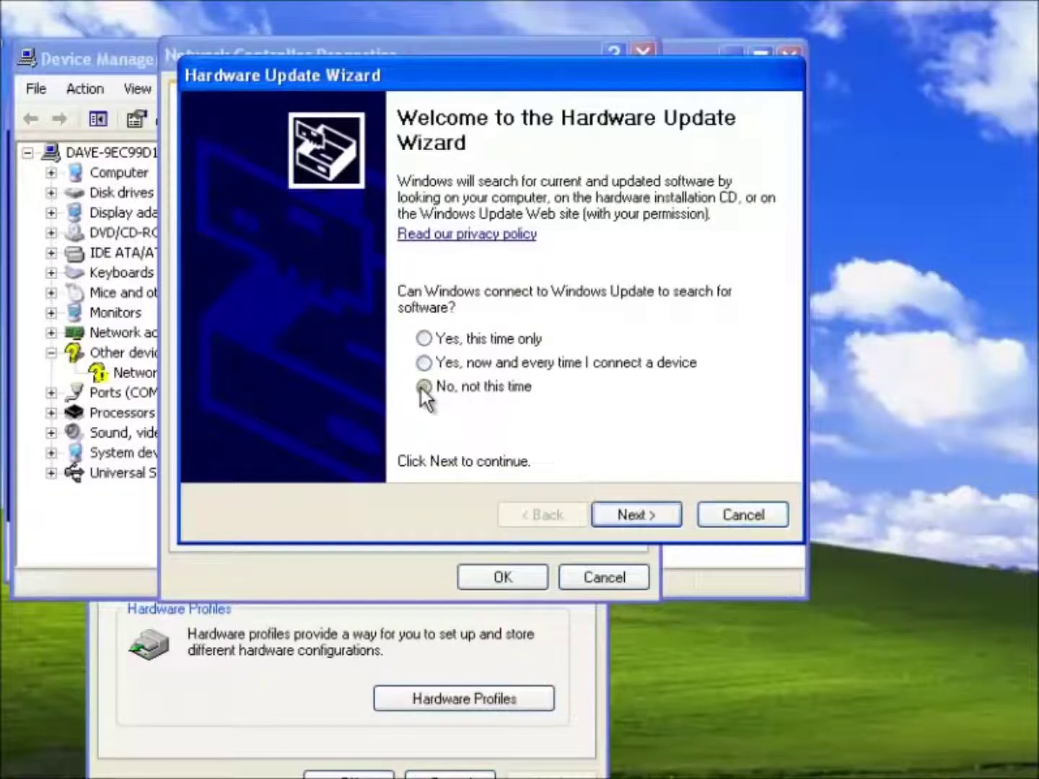
left_click(630, 515)
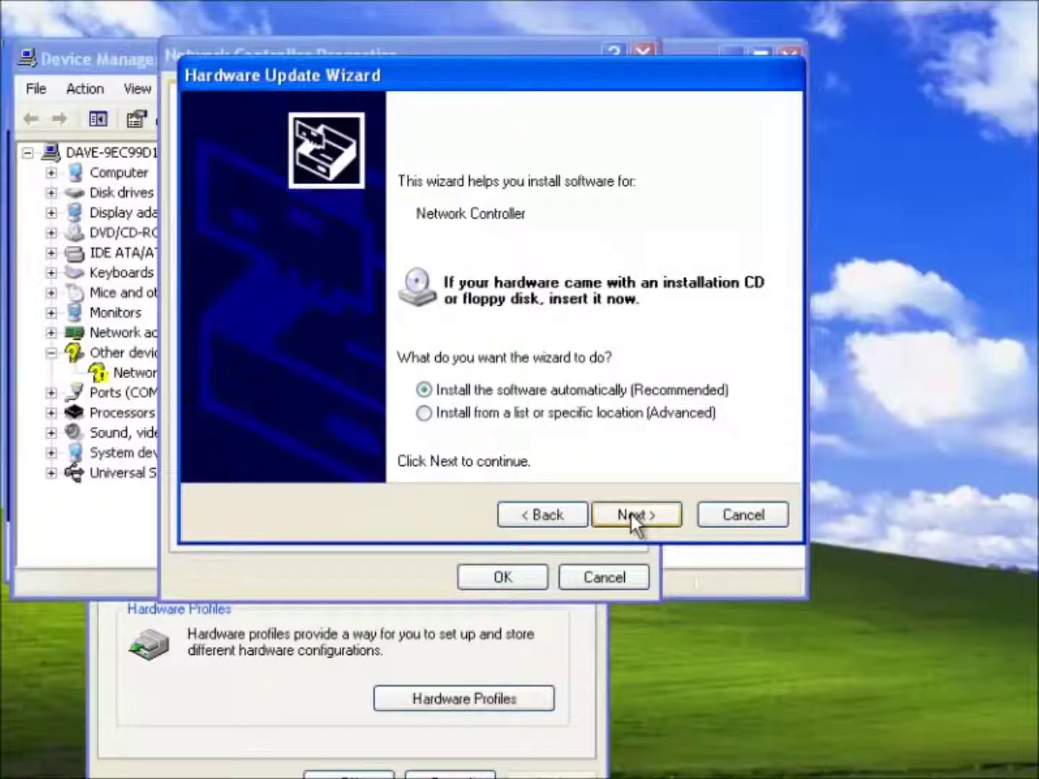
Choose installing from a specific location and include an extra search location.
left_click(423, 413)
left_click(630, 514)
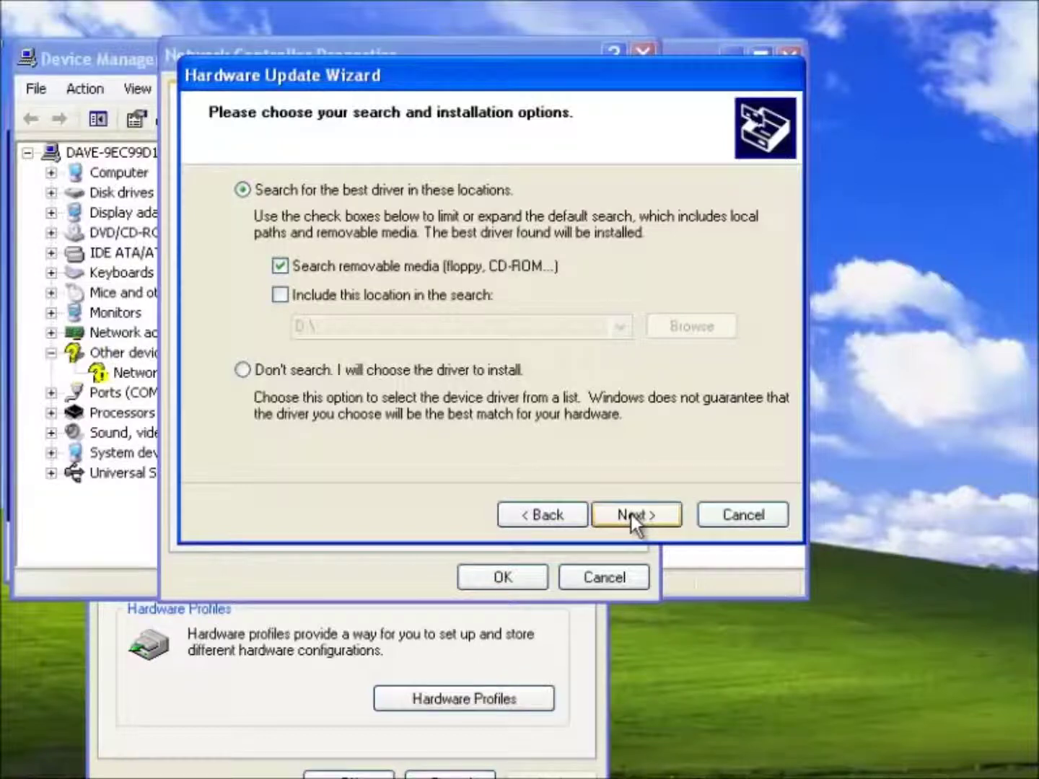
left_click(278, 295)
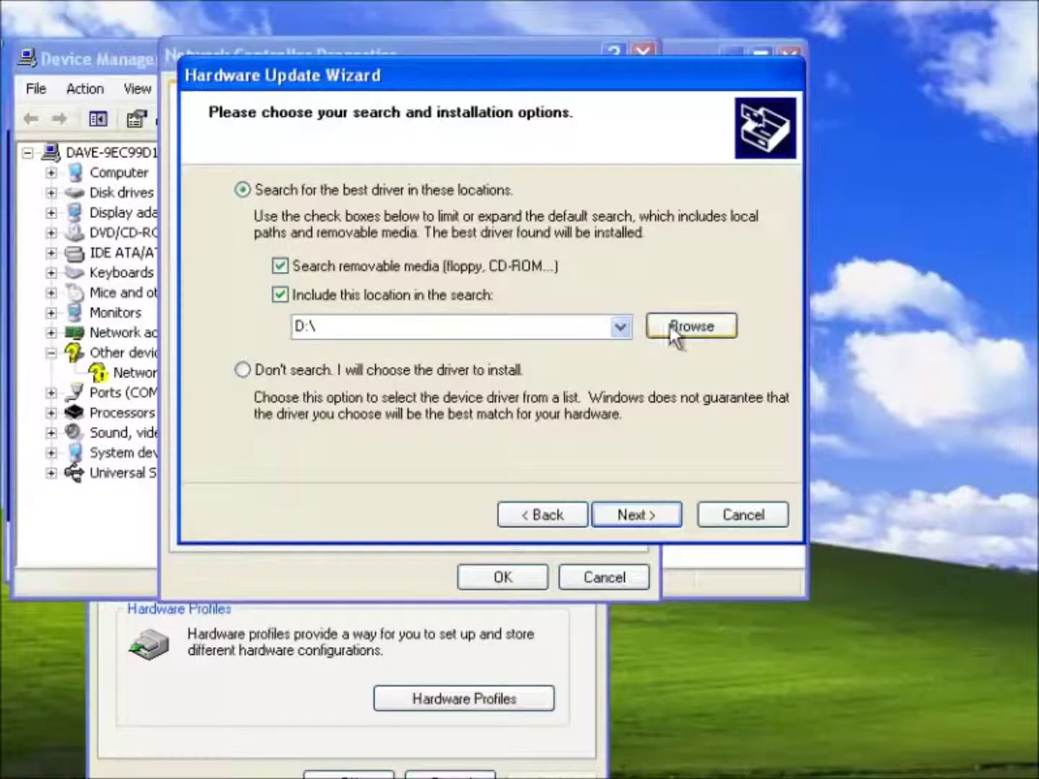
left_click(697, 325)
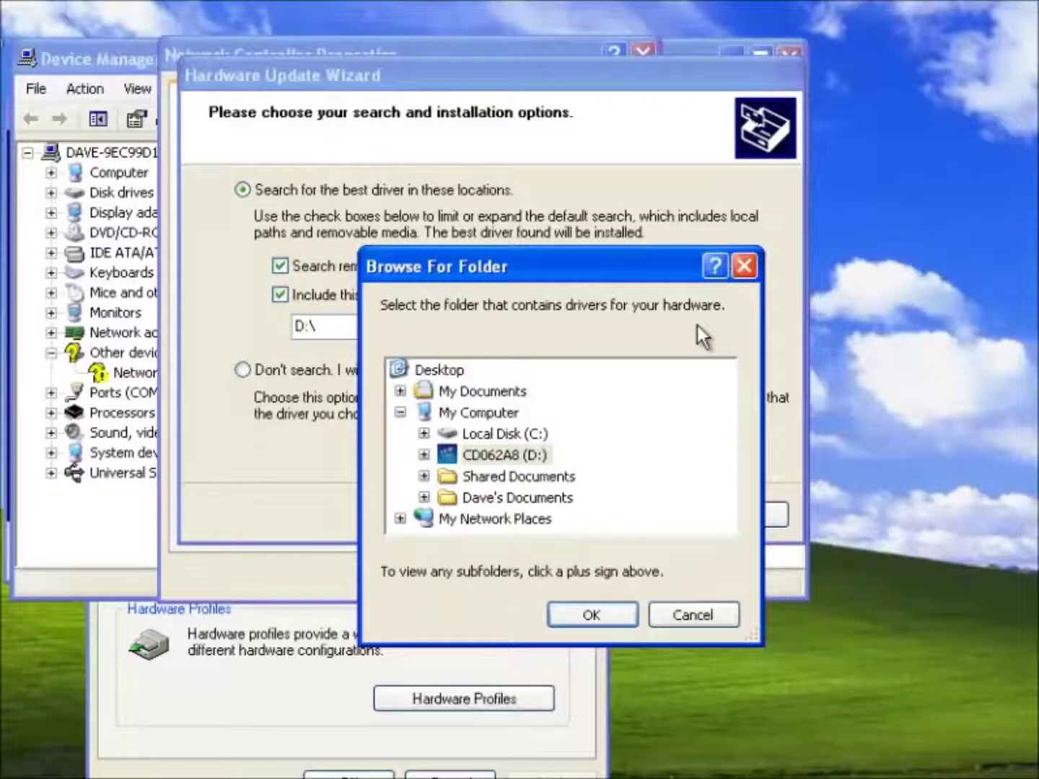
Set the driver search location to D:\TL-WN781ND\Driver Files\Windows 2000_XP.
left_click(498, 456)
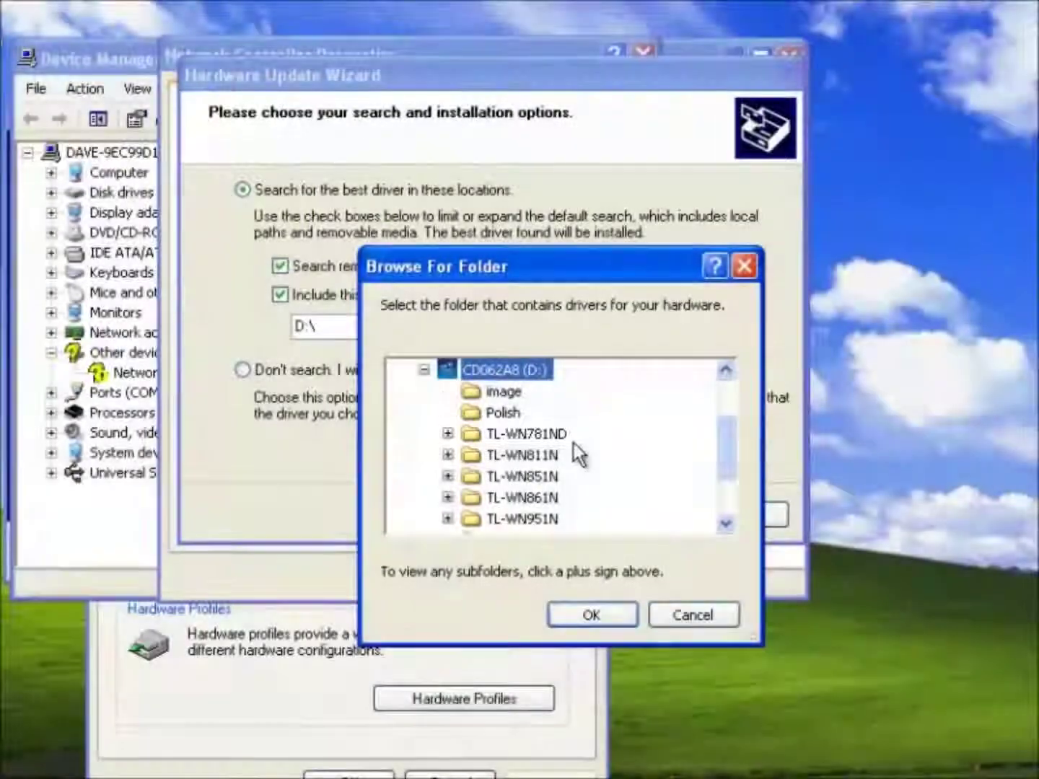
left_click(534, 440)
left_click(535, 435)
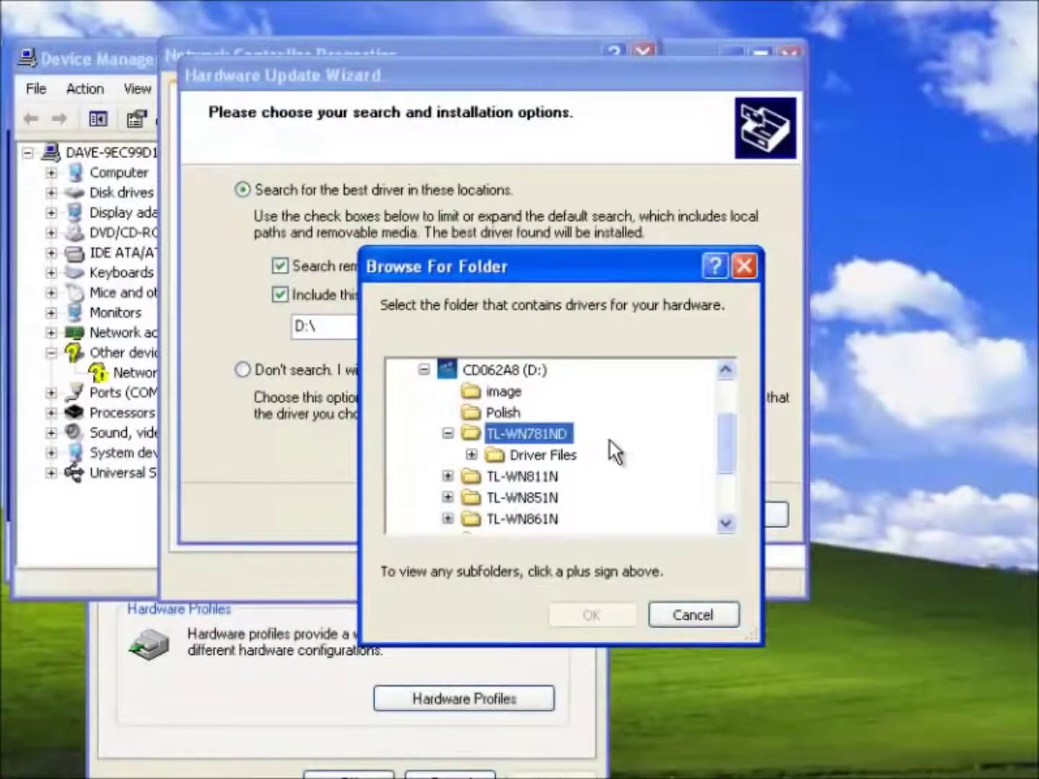
left_click(547, 456)
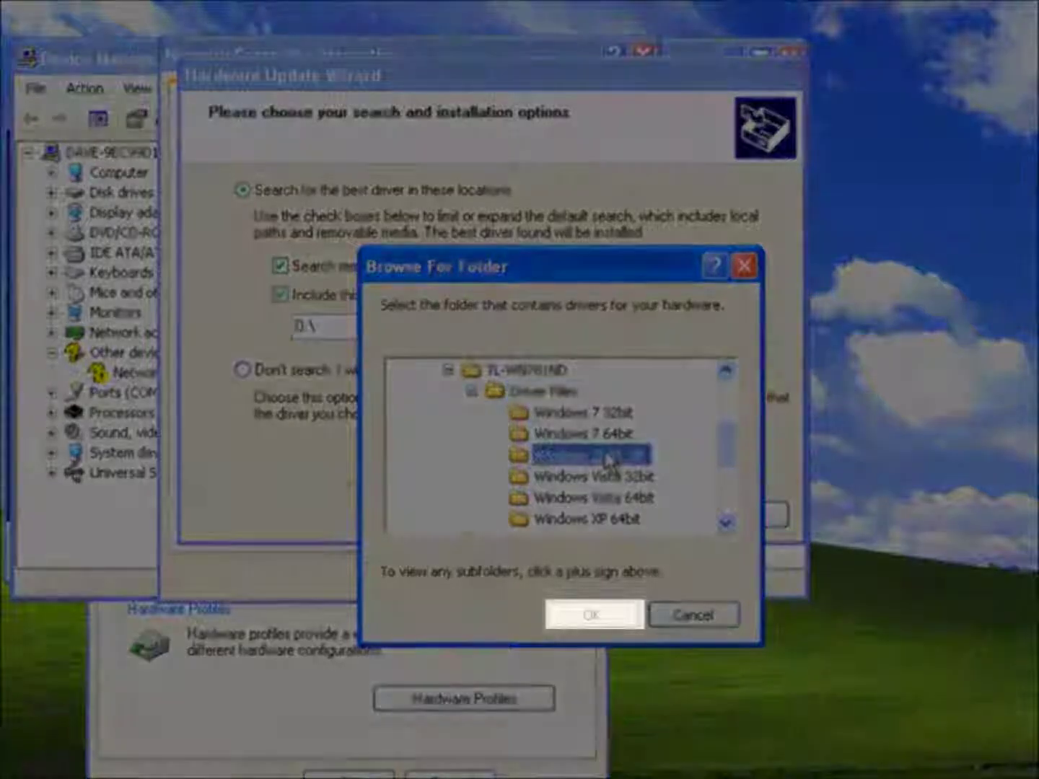
left_click(604, 455)
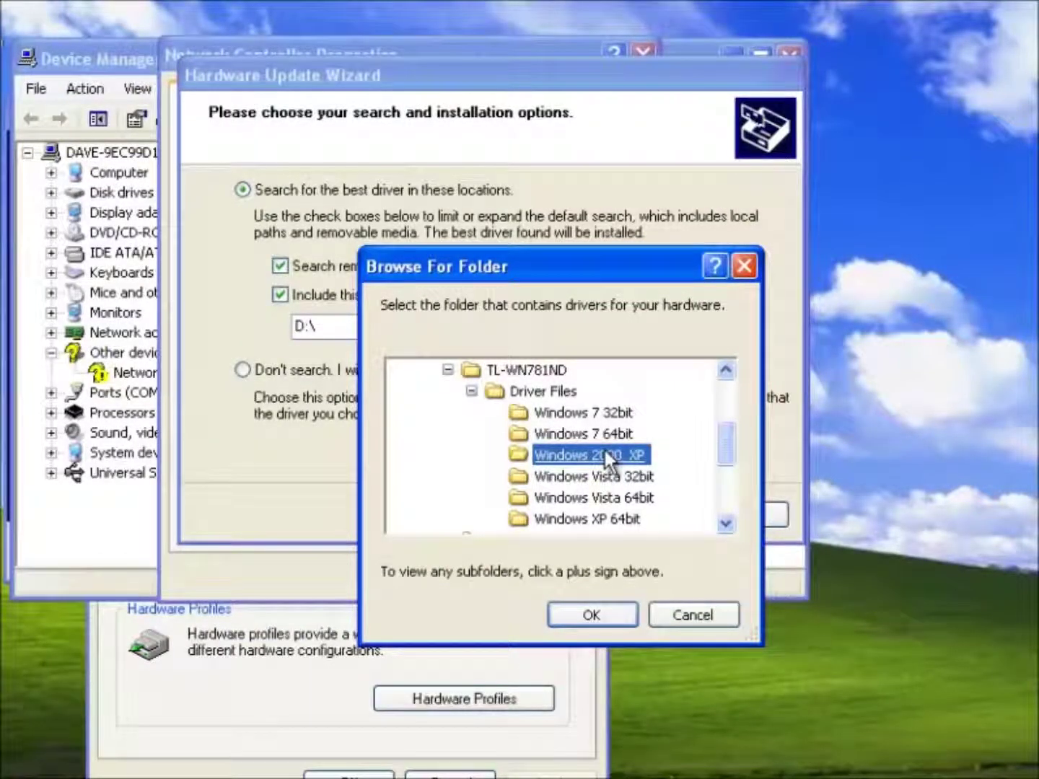
left_click(596, 610)
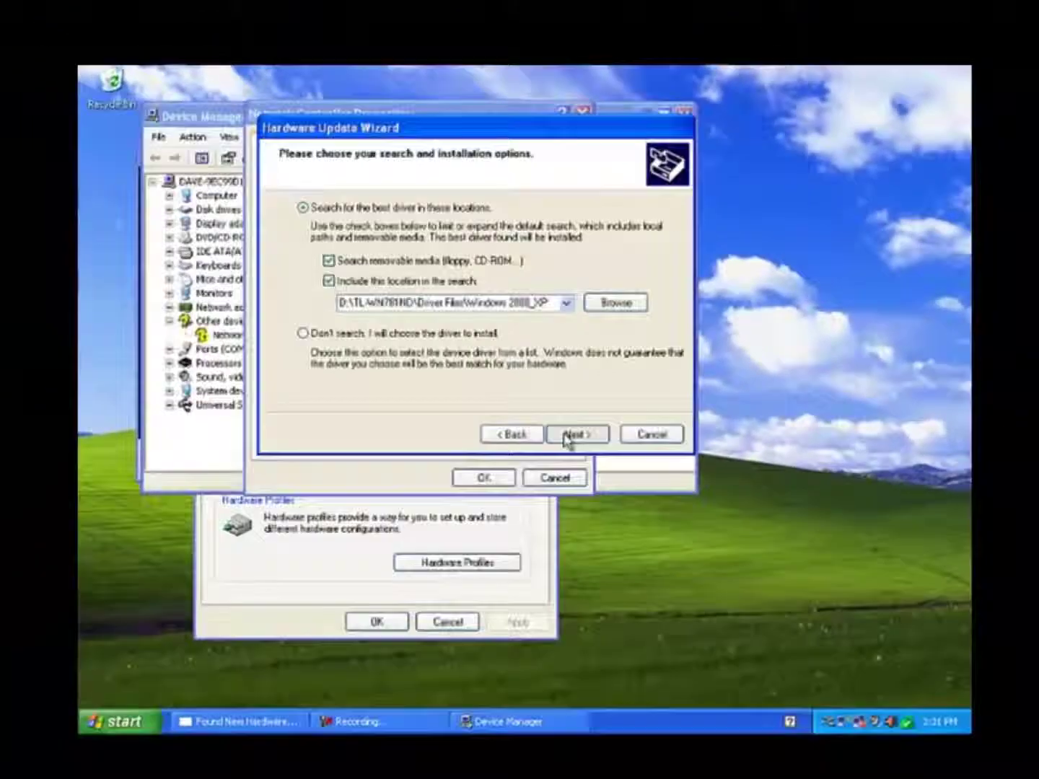
Install the TP-LINK 150Mbps Wireless N Adapter driver, accepting both Windows Logo warnings.
left_click(621, 520)
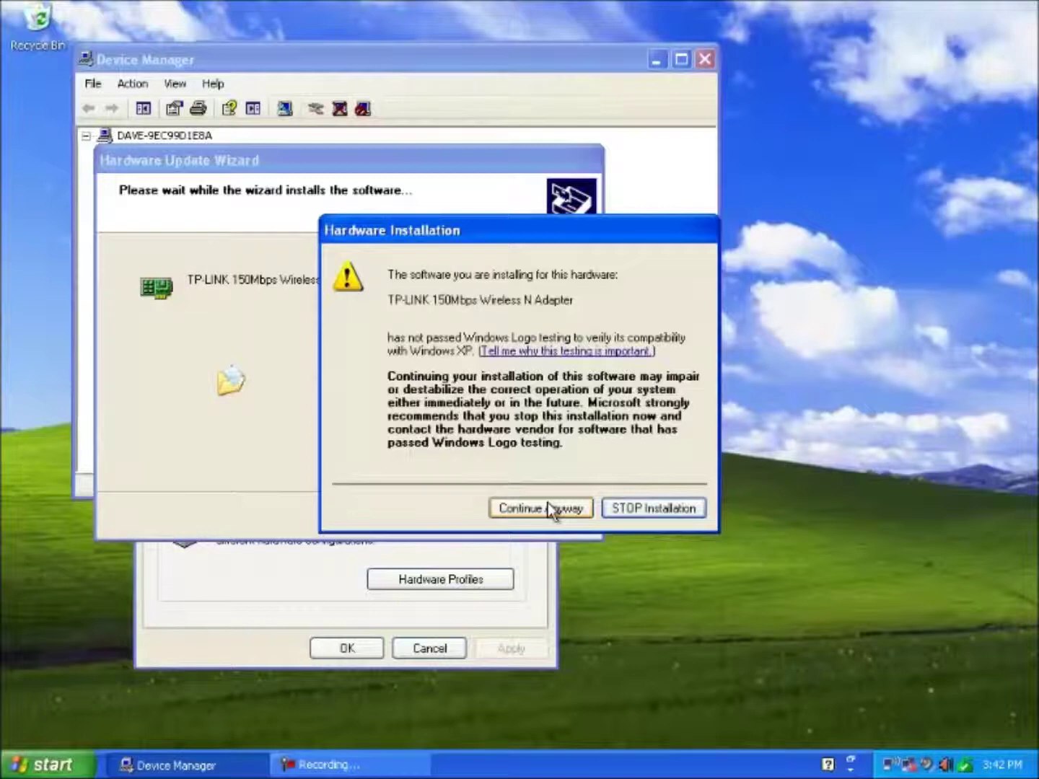
left_click(549, 505)
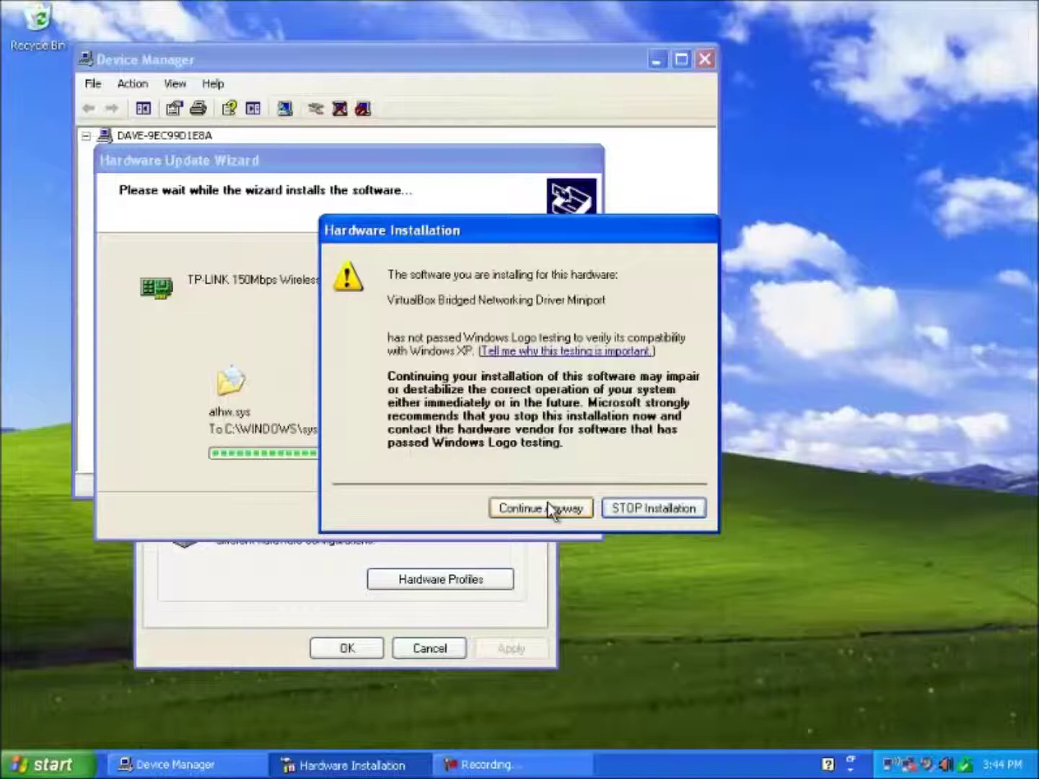
left_click(548, 504)
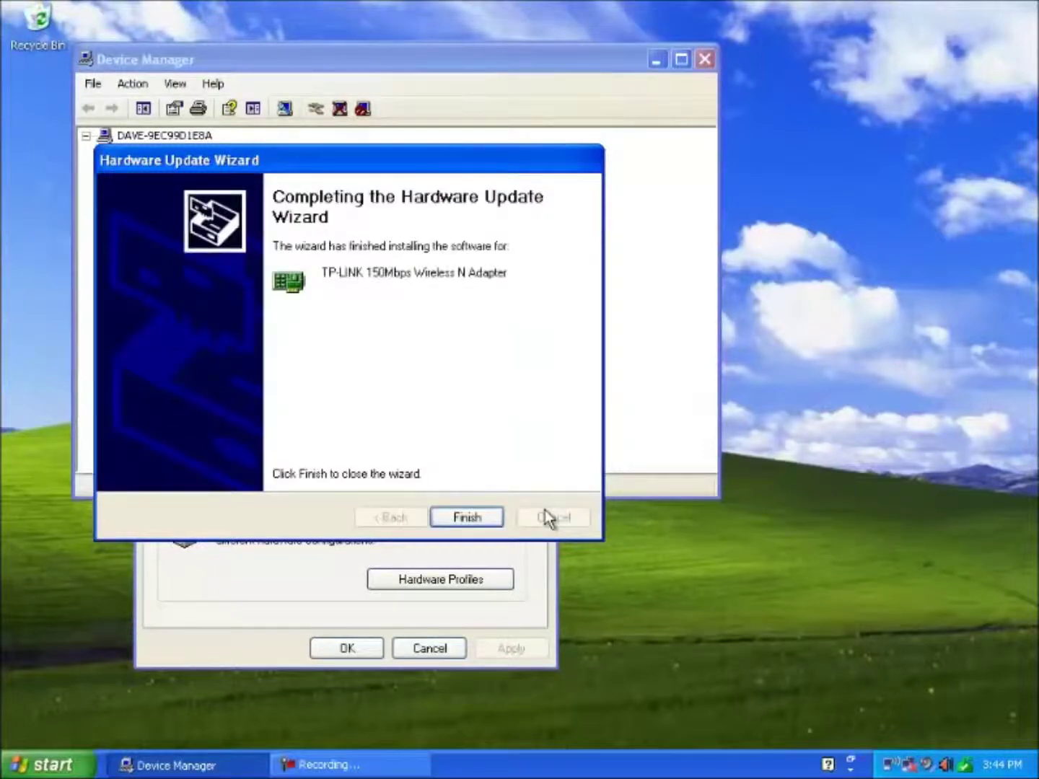
left_click(467, 517)
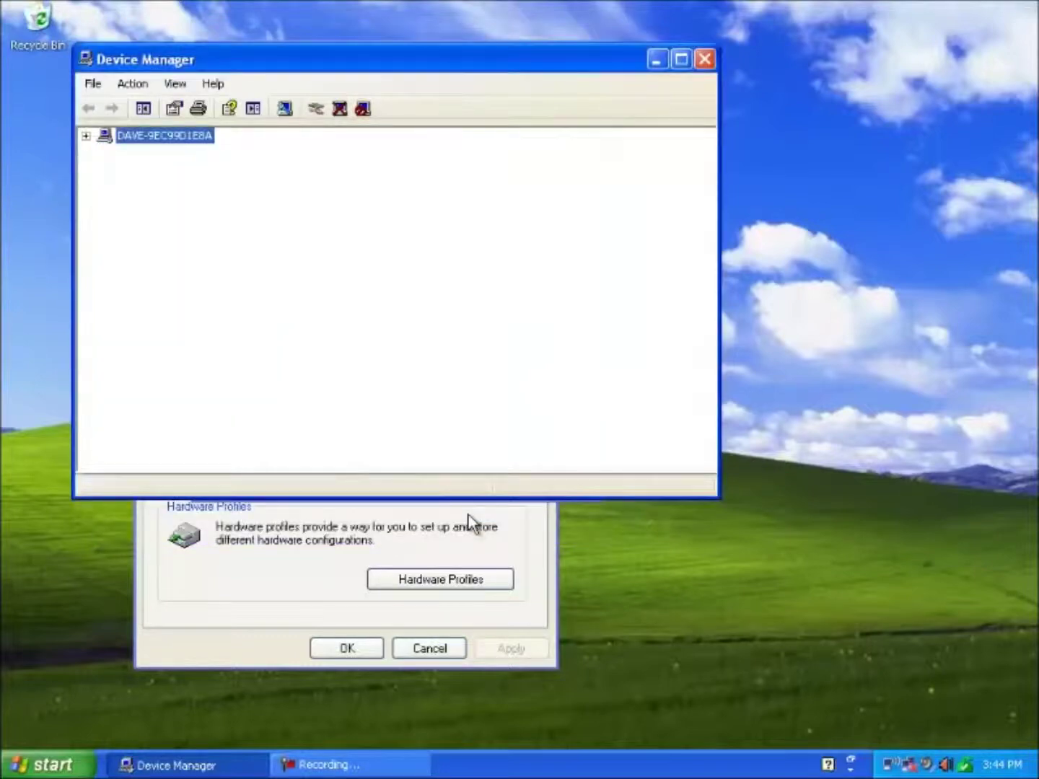